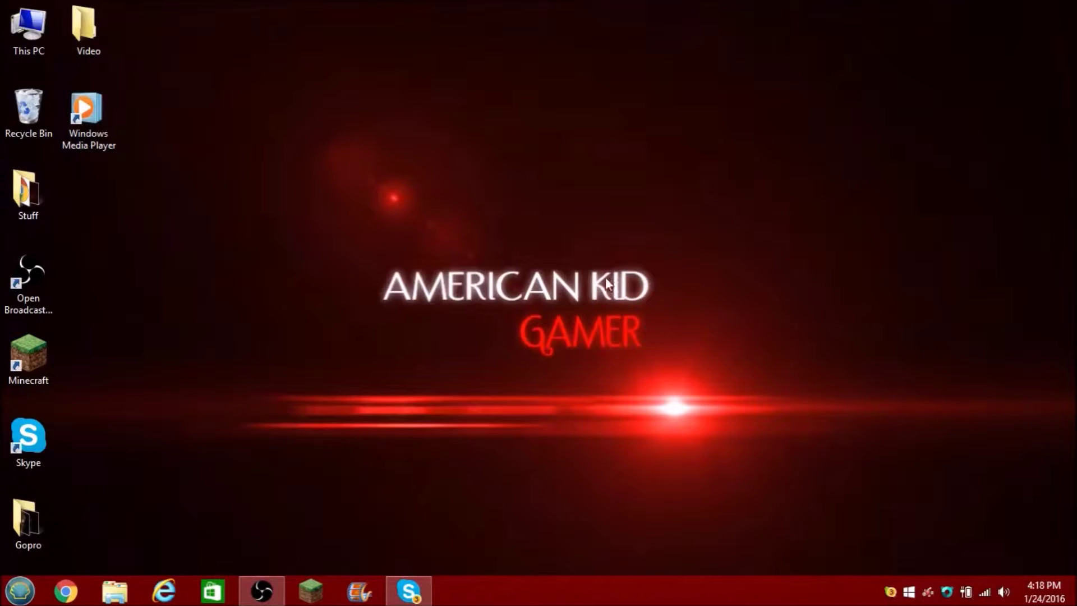
# Restore the Open Broadcaster Software window with its YouTube and Stream Scene scenes.
pyautogui.press('super+d')
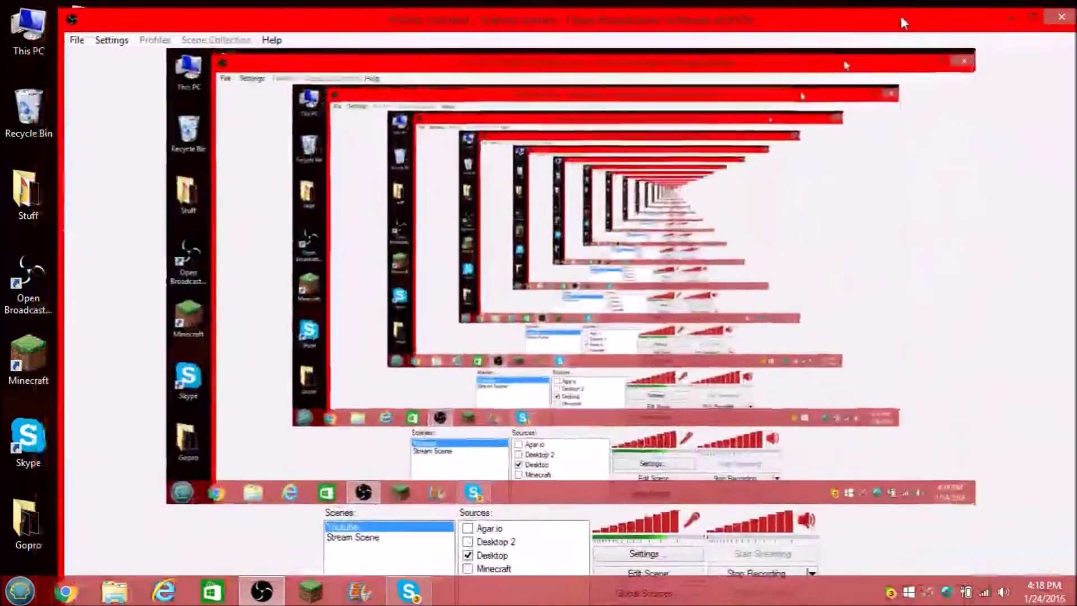
# Nudge the OBS window slightly left, then hide it to show the bare desktop.
pyautogui.moveTo(904, 23); pyautogui.dragTo(883, 23)
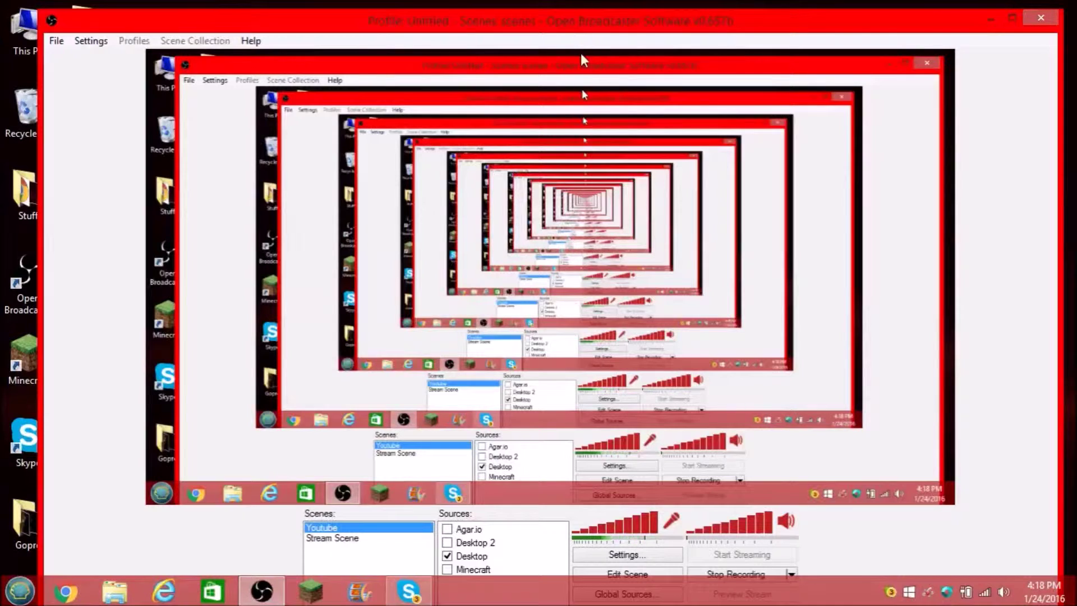
pyautogui.press('super+d')
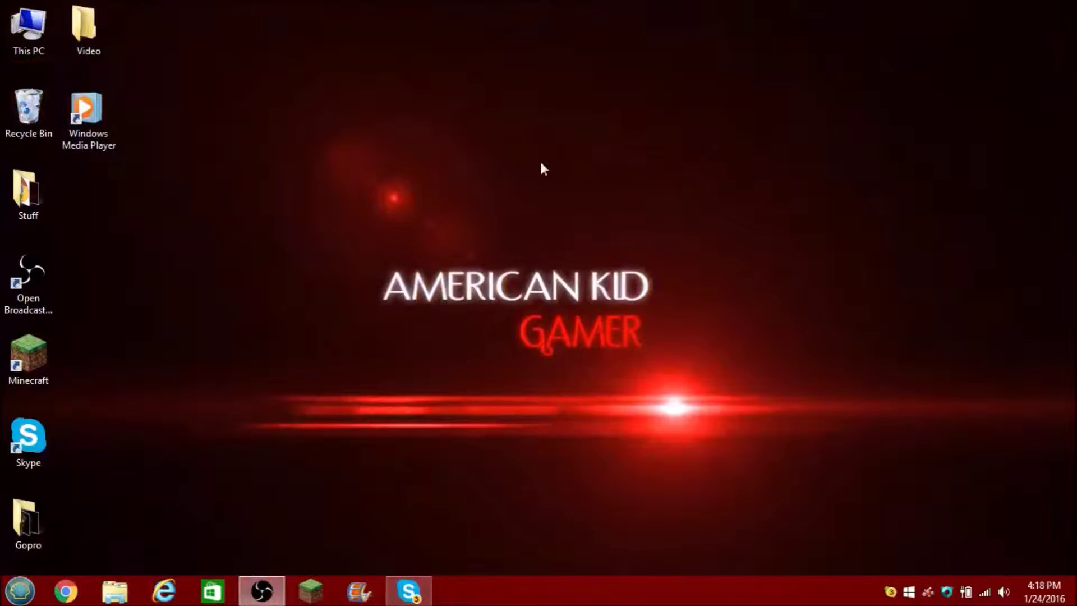
# Recycle the selected desktop items, skipping the MP4 recording that OBS still has open.
pyautogui.moveTo(222, 88); pyautogui.dragTo(947, 503)
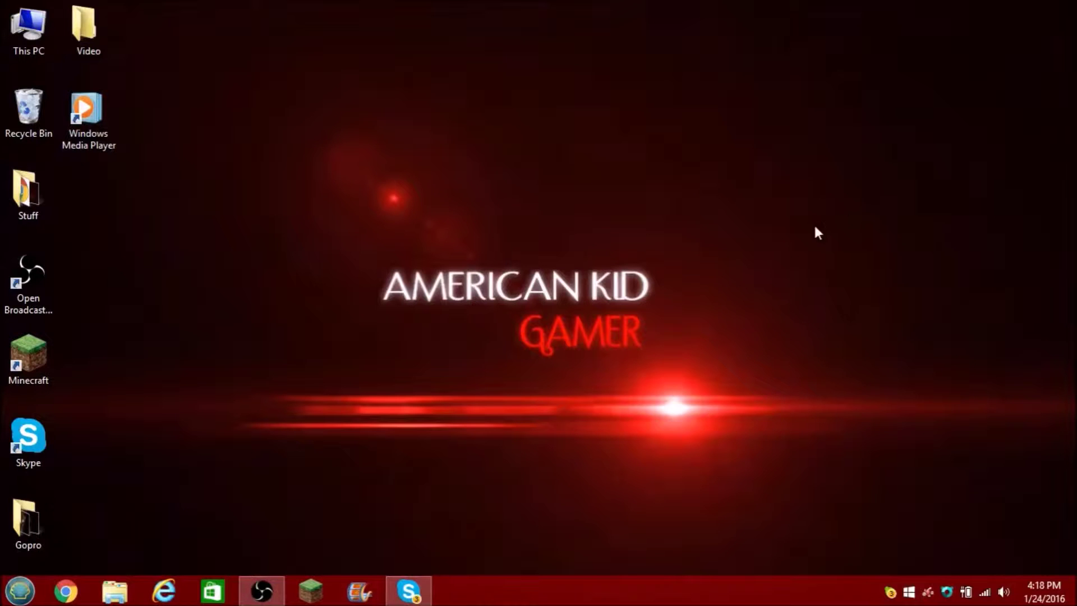
pyautogui.click(114, 591)
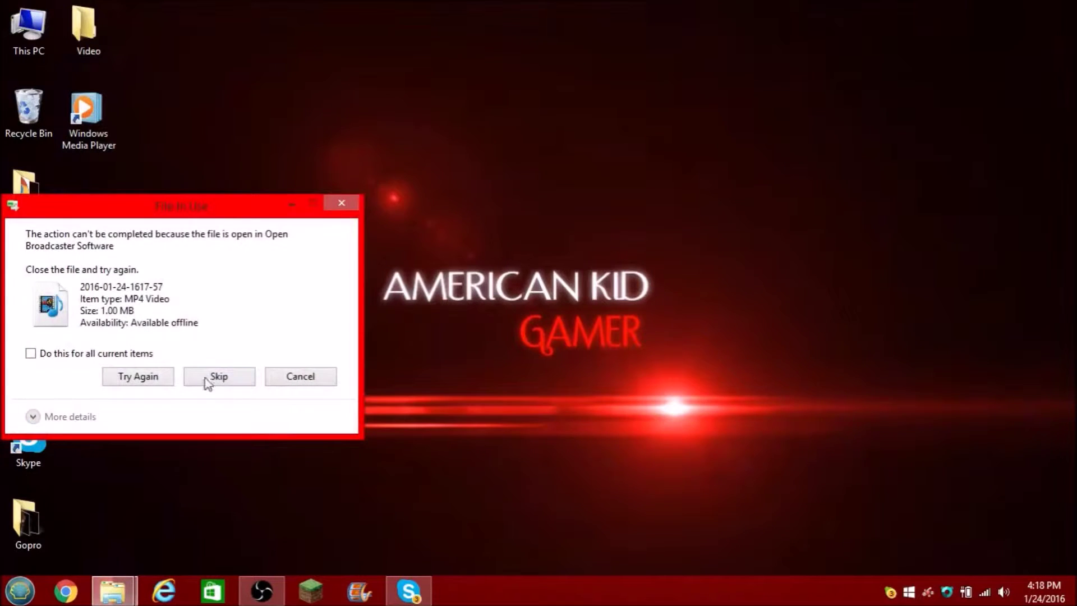
pyautogui.click(161, 375)
pyautogui.click(219, 377)
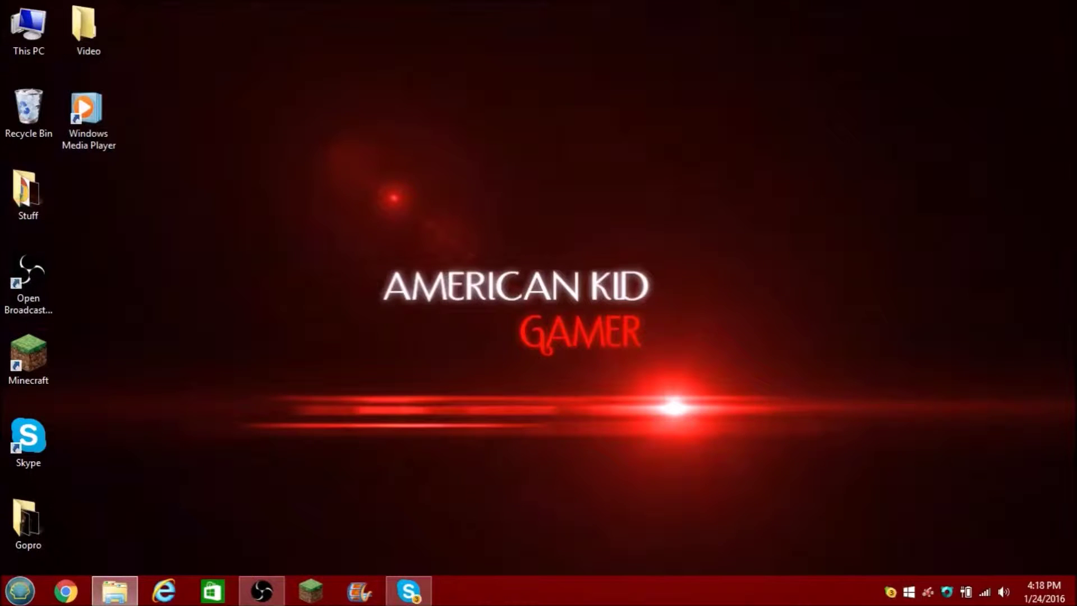
pyautogui.moveTo(464, 251); pyautogui.dragTo(1071, 489)
pyautogui.moveTo(817, 472); pyautogui.dragTo(251, 205)
pyautogui.moveTo(265, 591)
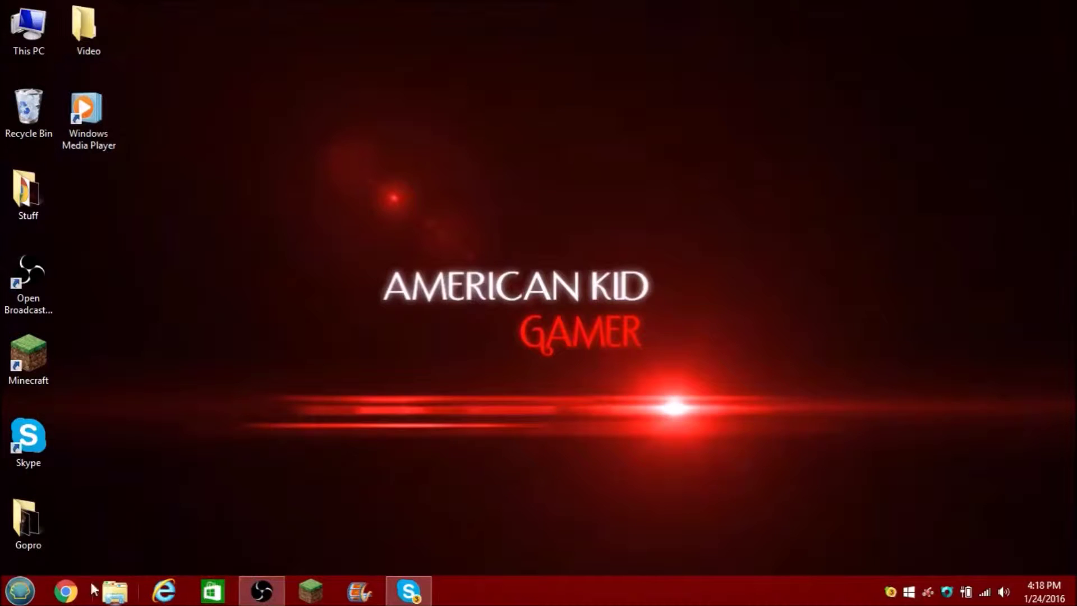
# Google 'nightdev' in Chrome and open the nightdev.com home page.
pyautogui.click(65, 591)
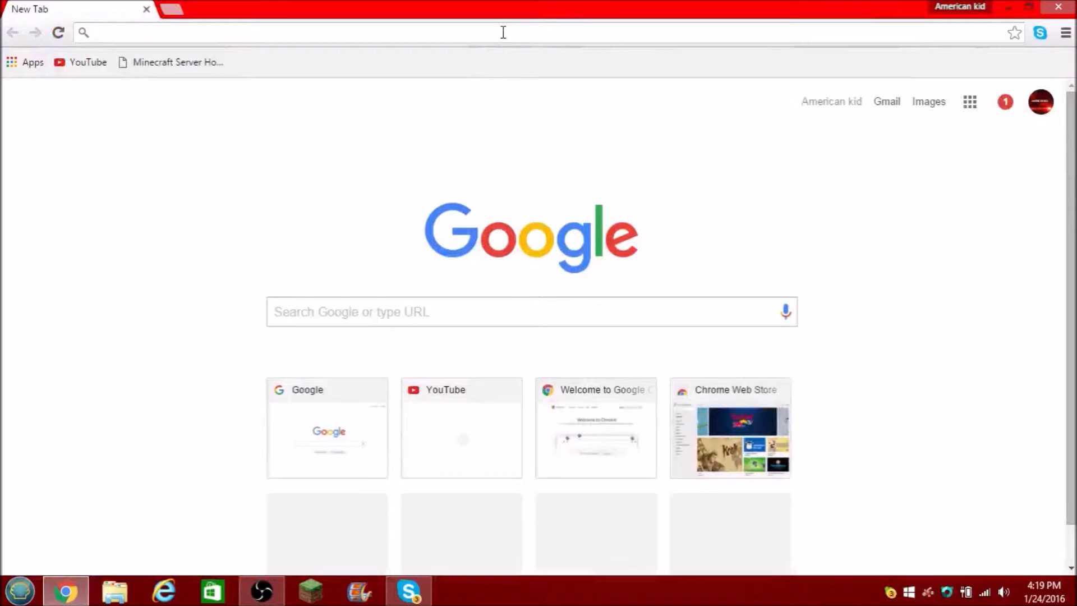
pyautogui.write('nightdev')
pyautogui.press('Return')
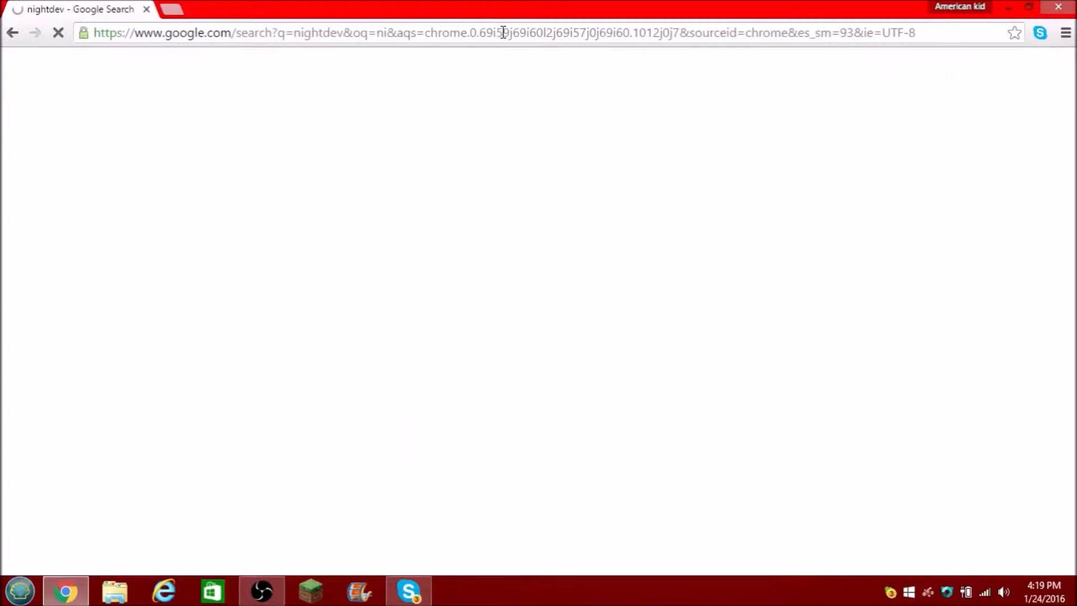
pyautogui.click(144, 194)
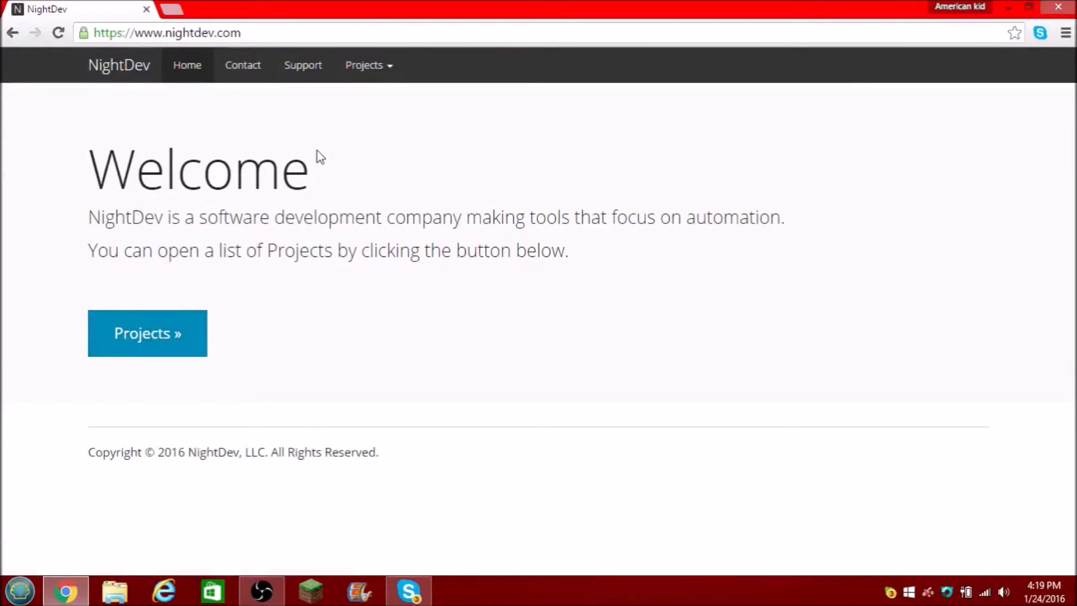
# Open Projects > Follower Alert, start the install and continue to the setup form.
pyautogui.click(148, 332)
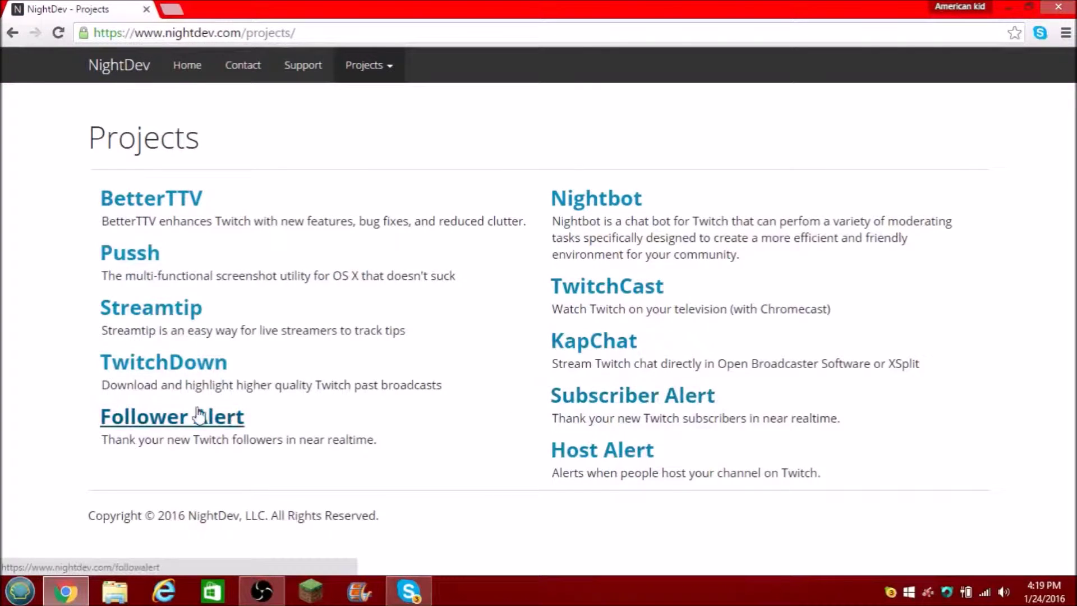
pyautogui.click(176, 421)
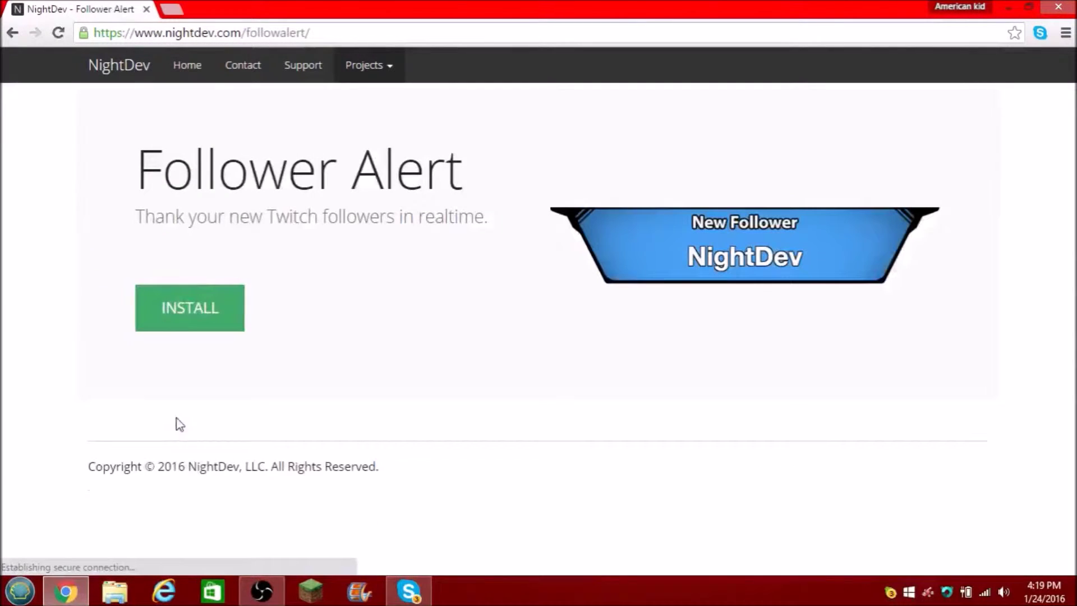
pyautogui.click(237, 332)
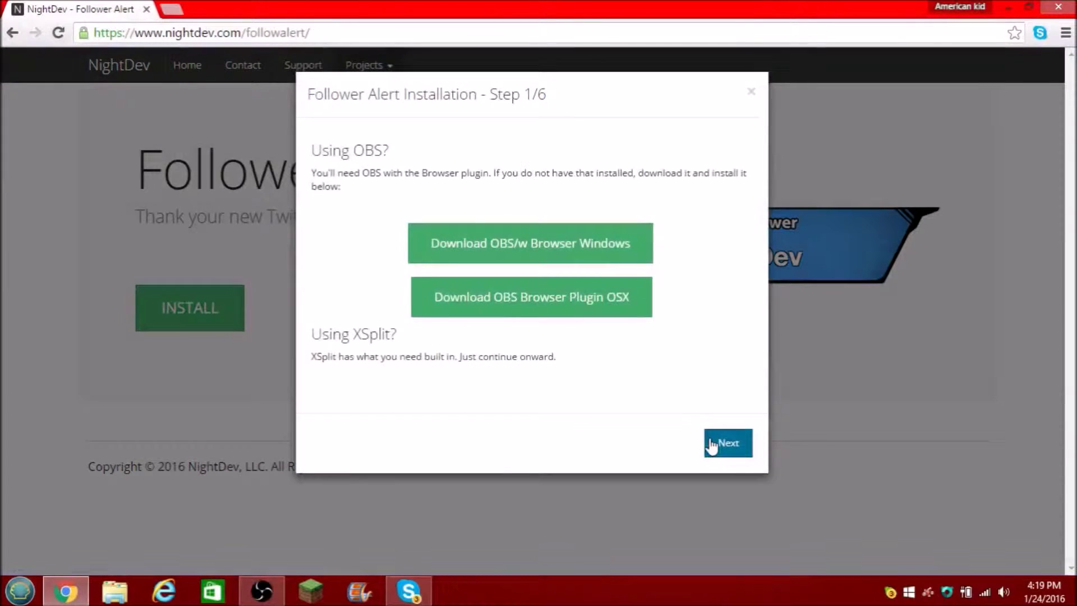
pyautogui.click(711, 446)
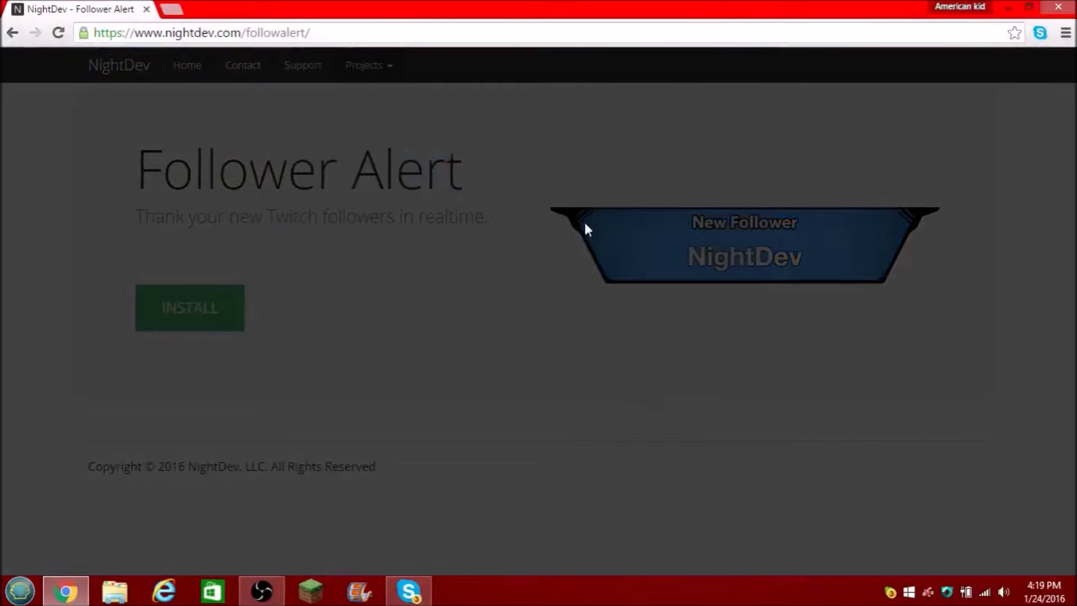
pyautogui.scroll(-2, 717, 292)
pyautogui.scroll(2, 654, 219)
pyautogui.scroll(-2, 654, 218)
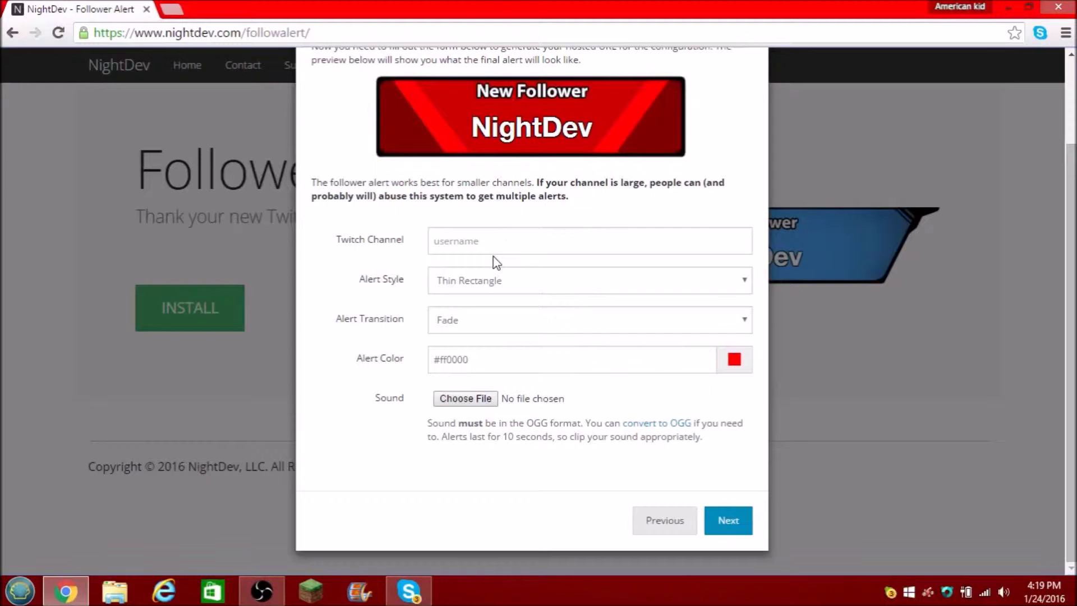
# Fill in the Twitch channel name using the autocomplete suggestion.
pyautogui.click(498, 242)
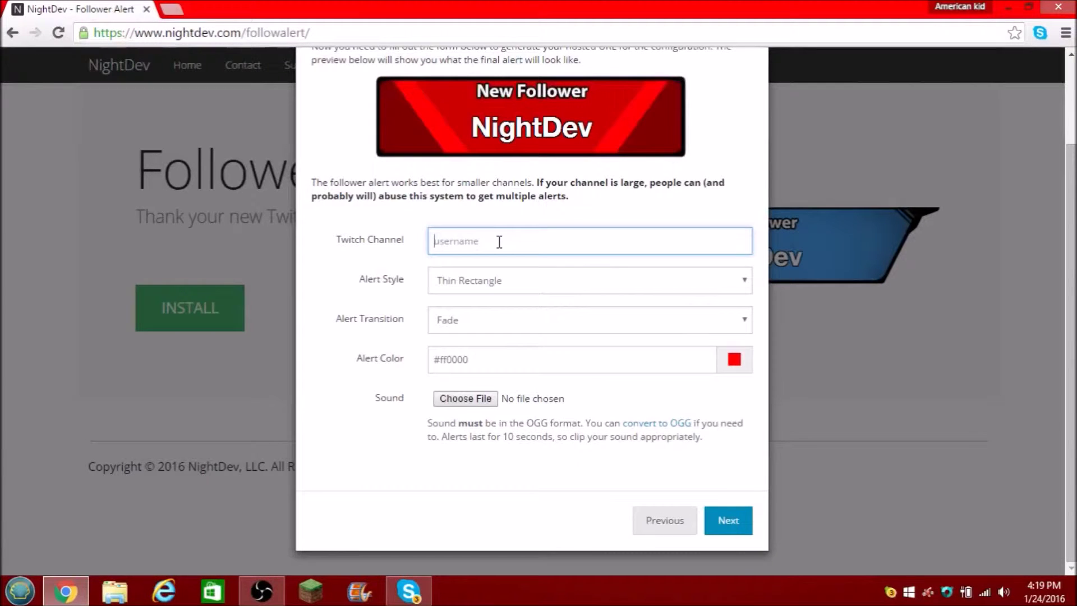
pyautogui.write('am')
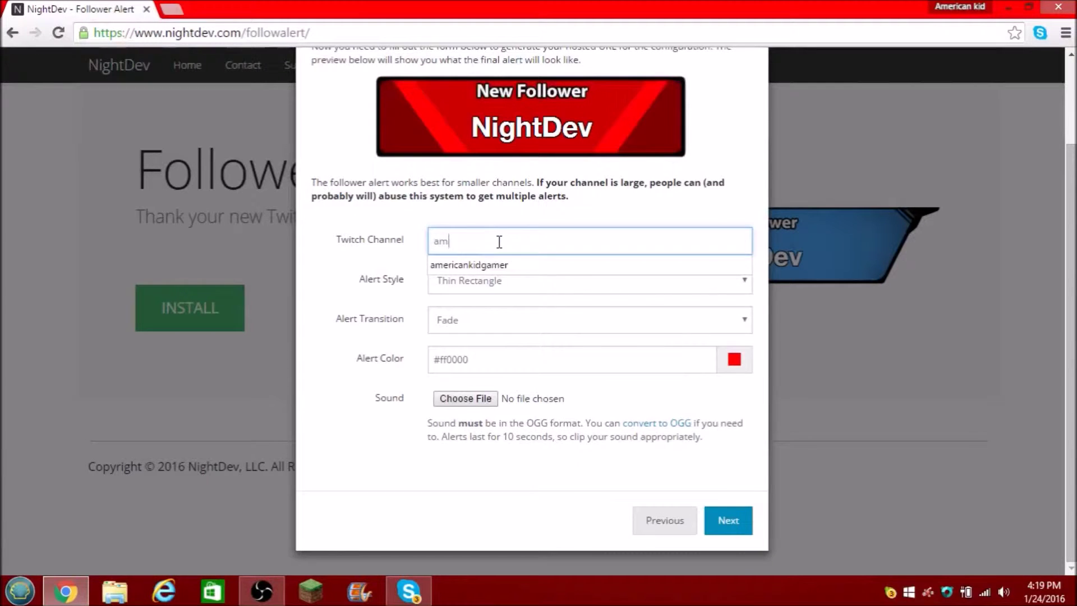
pyautogui.press('Down')
pyautogui.press('Return')
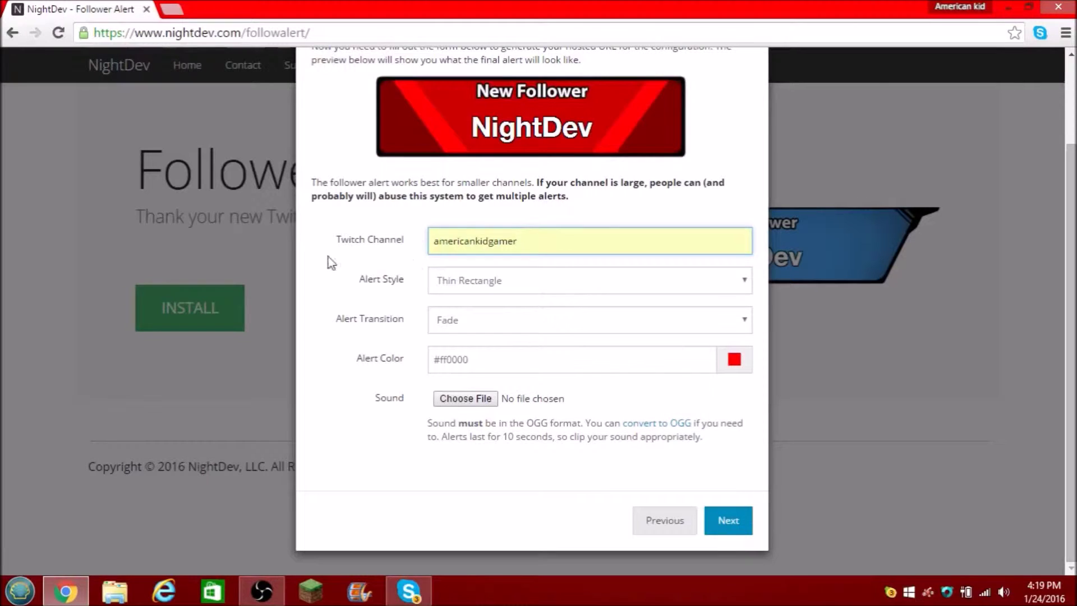
pyautogui.click(425, 282)
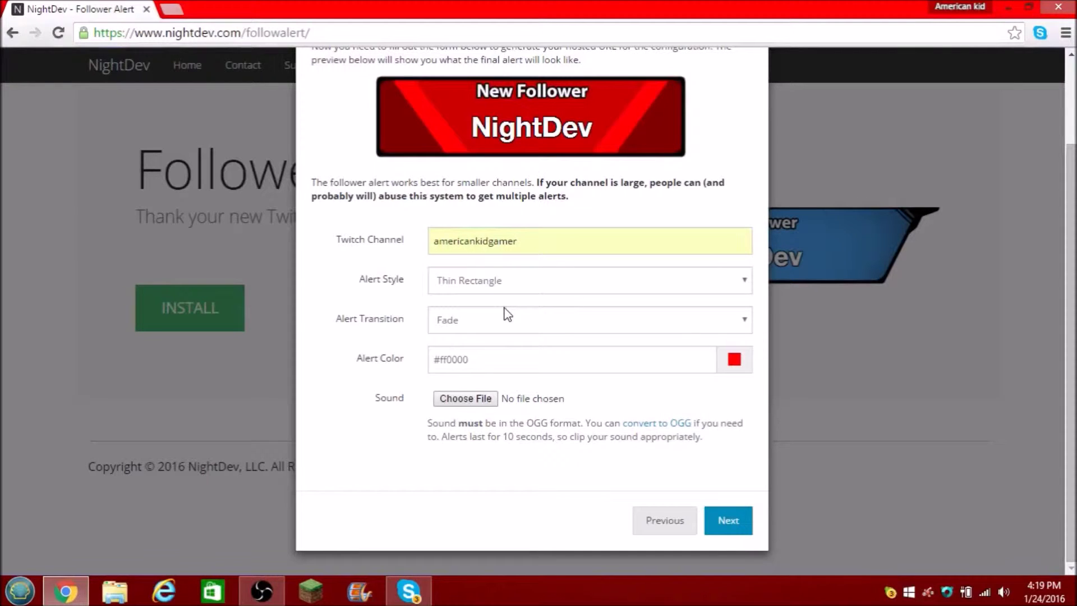
# Set the alert style to Use My Own - Text Left after previewing Old Flat and Wide Rectangle.
pyautogui.moveTo(358, 275); pyautogui.dragTo(464, 287)
pyautogui.click(463, 287)
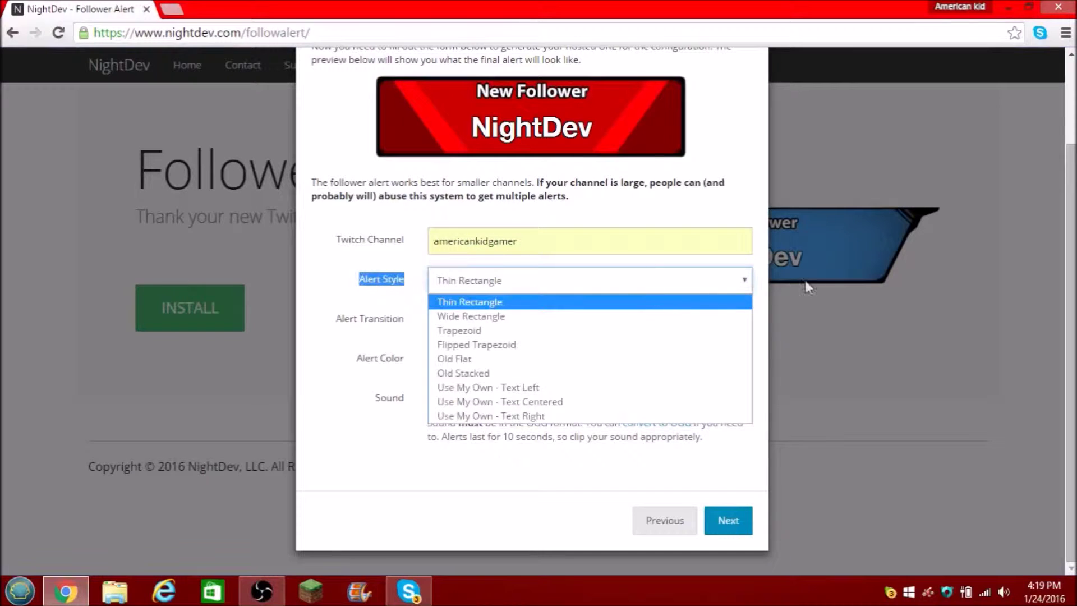
pyautogui.click(489, 359)
pyautogui.click(474, 285)
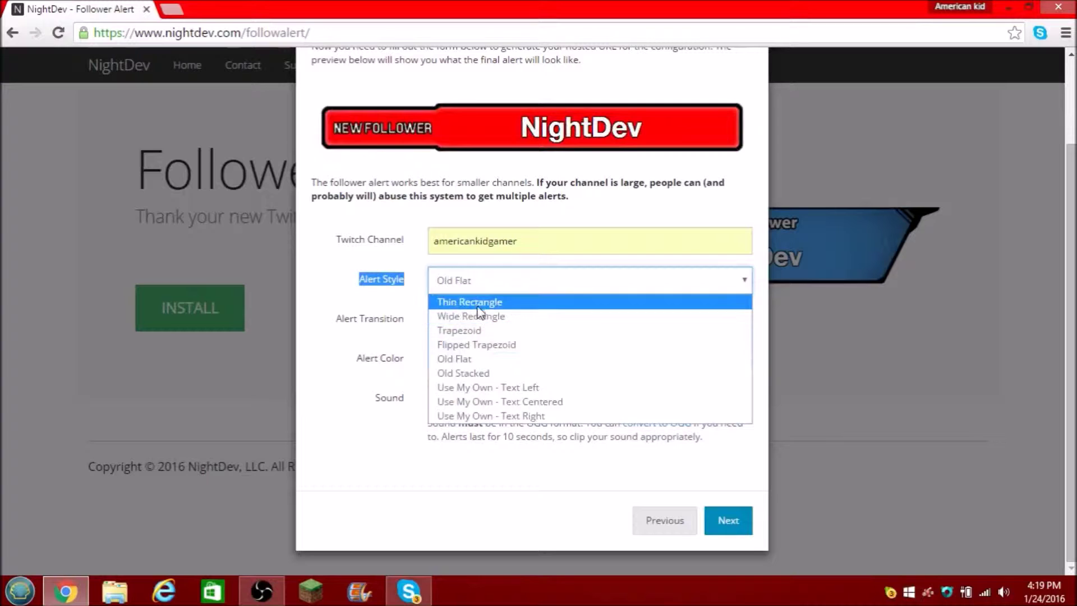
pyautogui.click(483, 303)
pyautogui.click(480, 291)
pyautogui.click(483, 314)
pyautogui.click(492, 285)
pyautogui.click(539, 392)
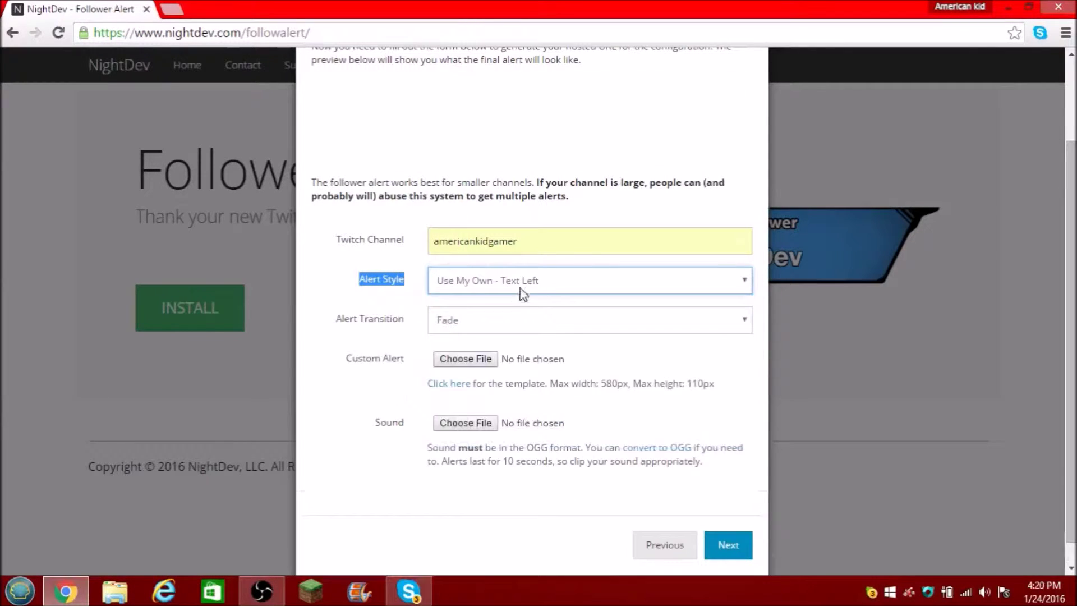
pyautogui.scroll(2, 515, 289)
pyautogui.scroll(-2, 516, 291)
pyautogui.scroll(2, 516, 292)
pyautogui.scroll(-2, 519, 297)
pyautogui.scroll(-1, 594, 403)
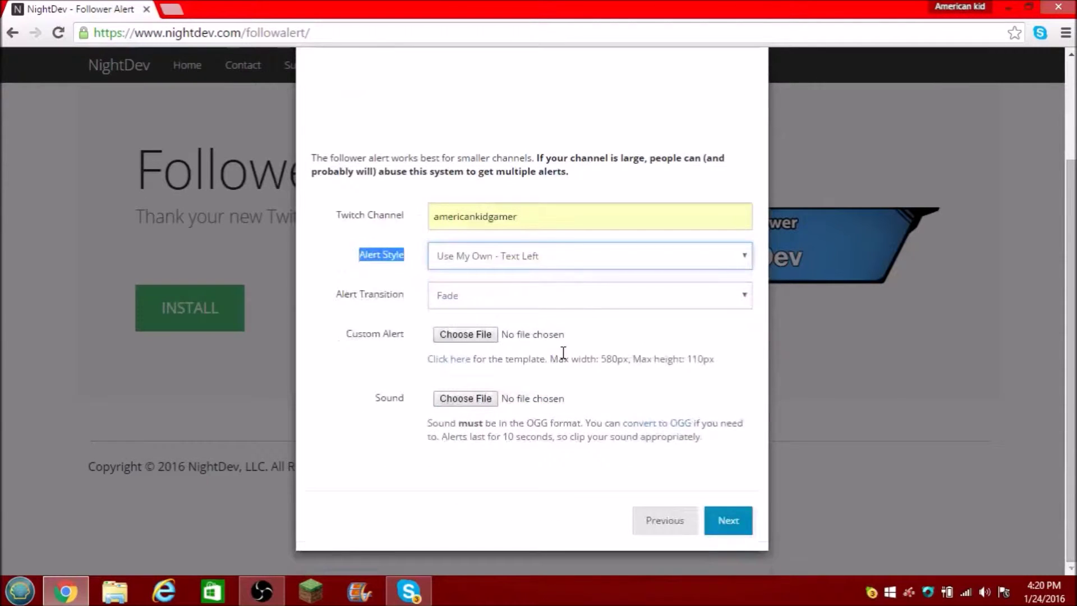
# Set the alert style to Old Flat, keeping the Fade transition.
pyautogui.click(537, 258)
pyautogui.click(513, 277)
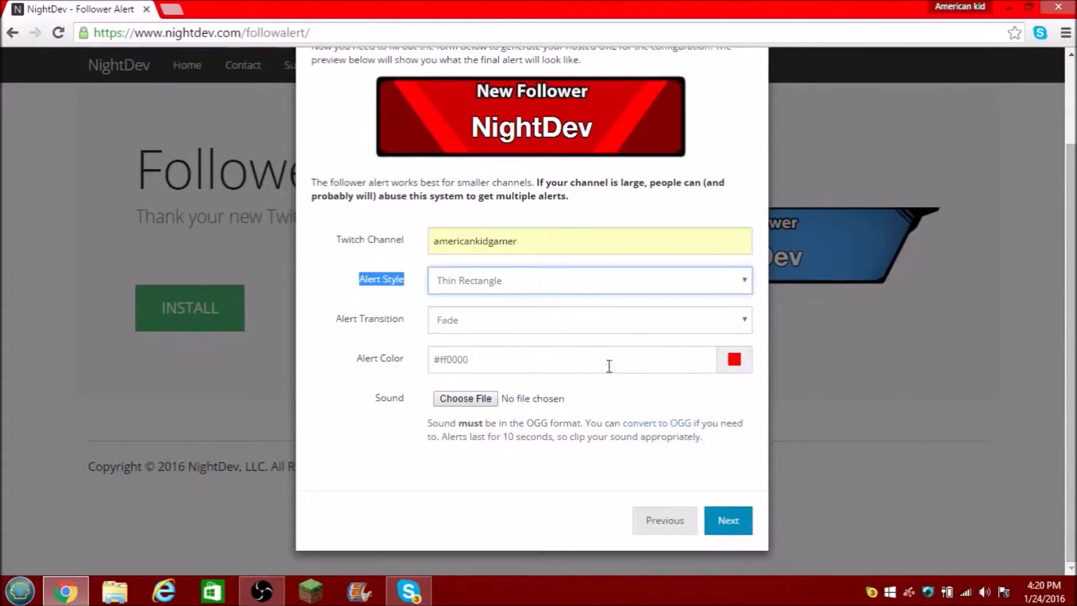
pyautogui.click(603, 283)
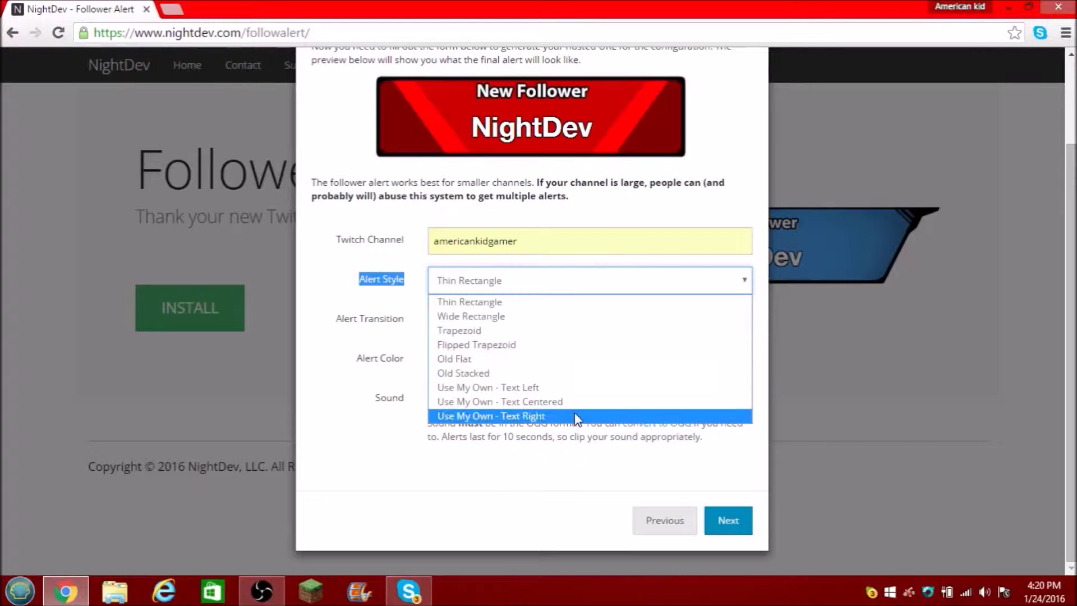
pyautogui.click(523, 298)
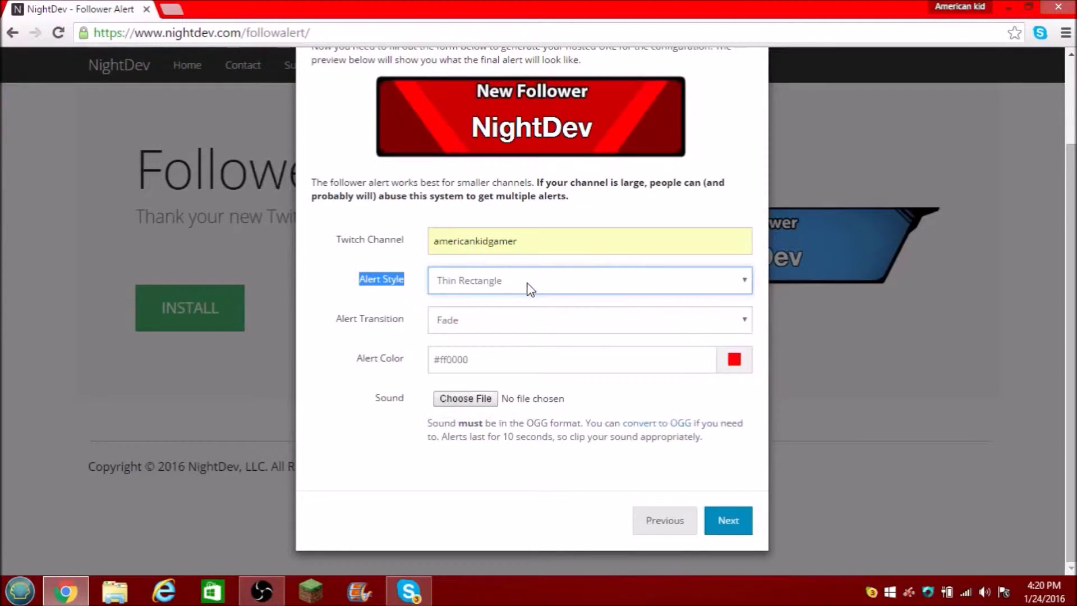
pyautogui.click(524, 322)
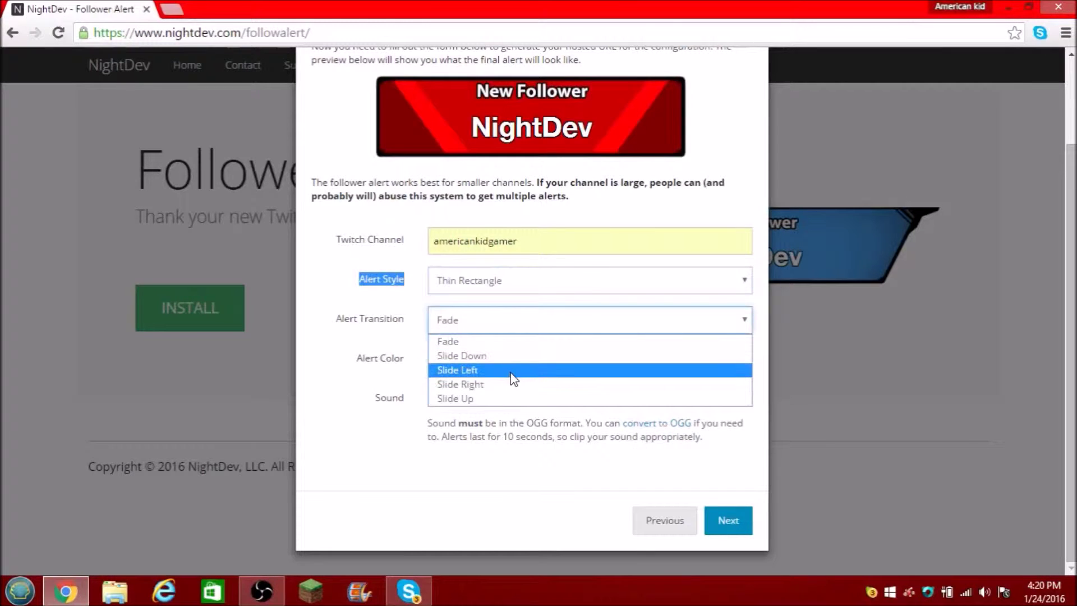
pyautogui.click(370, 461)
pyautogui.click(370, 461)
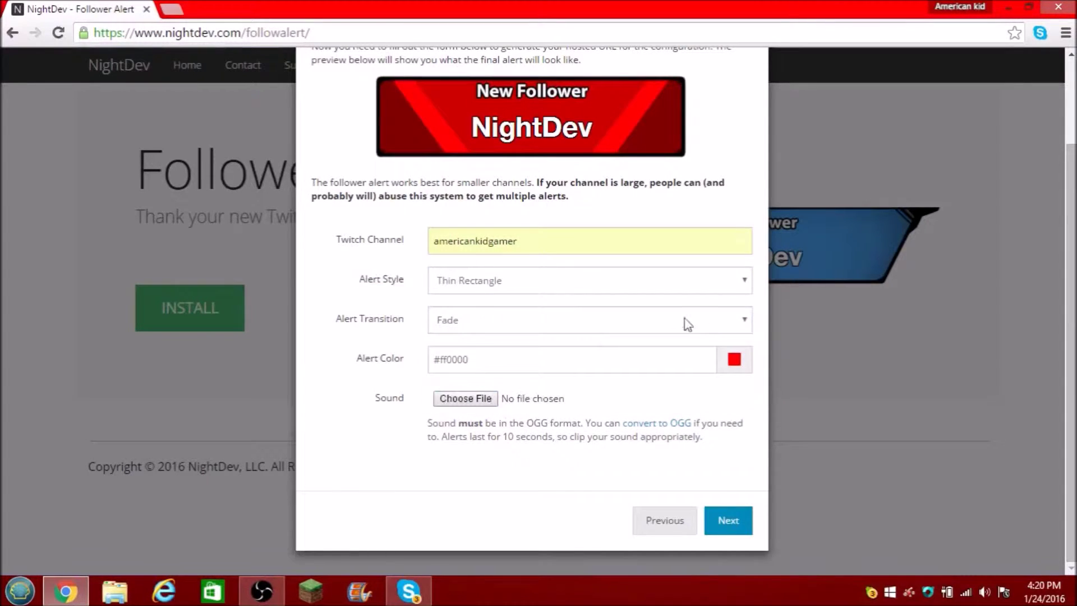
pyautogui.click(445, 331)
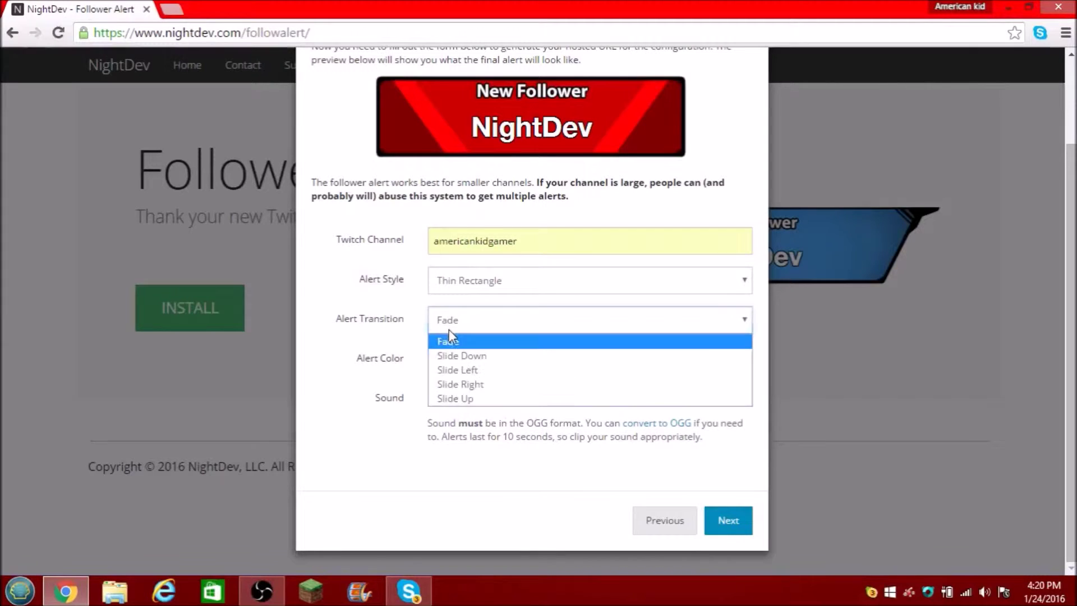
pyautogui.click(449, 331)
pyautogui.click(494, 288)
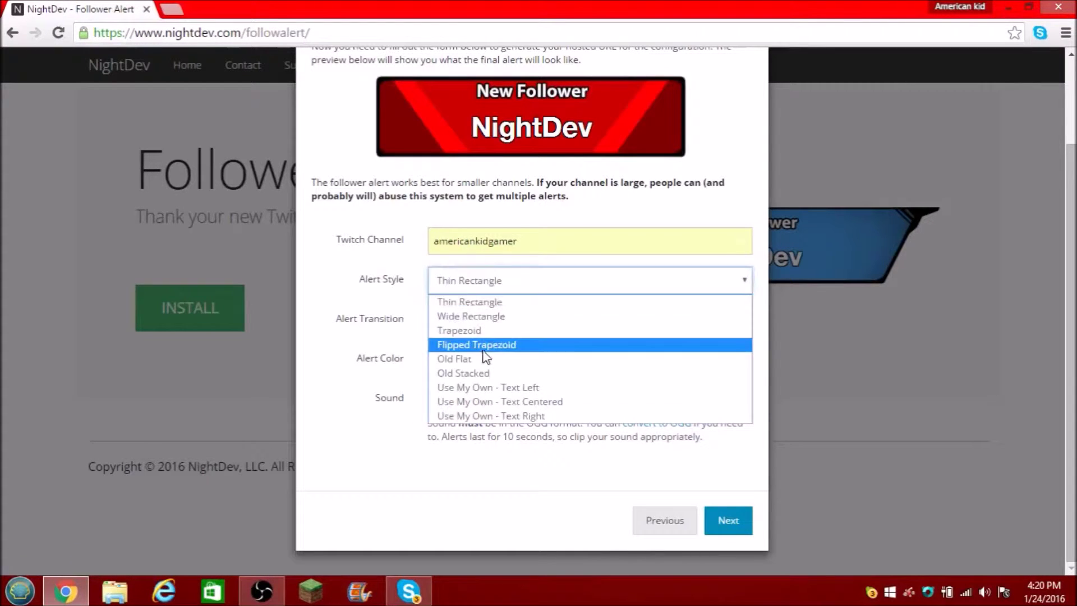
pyautogui.click(476, 359)
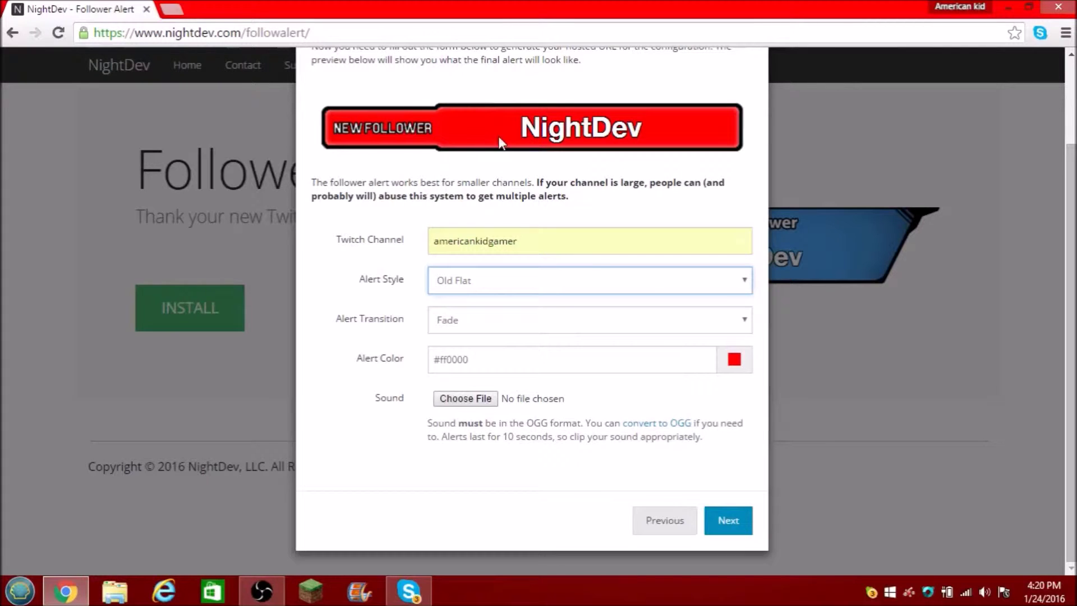
# Change the alert colour to black (#000000) and open a new Chrome tab.
pyautogui.click(734, 361)
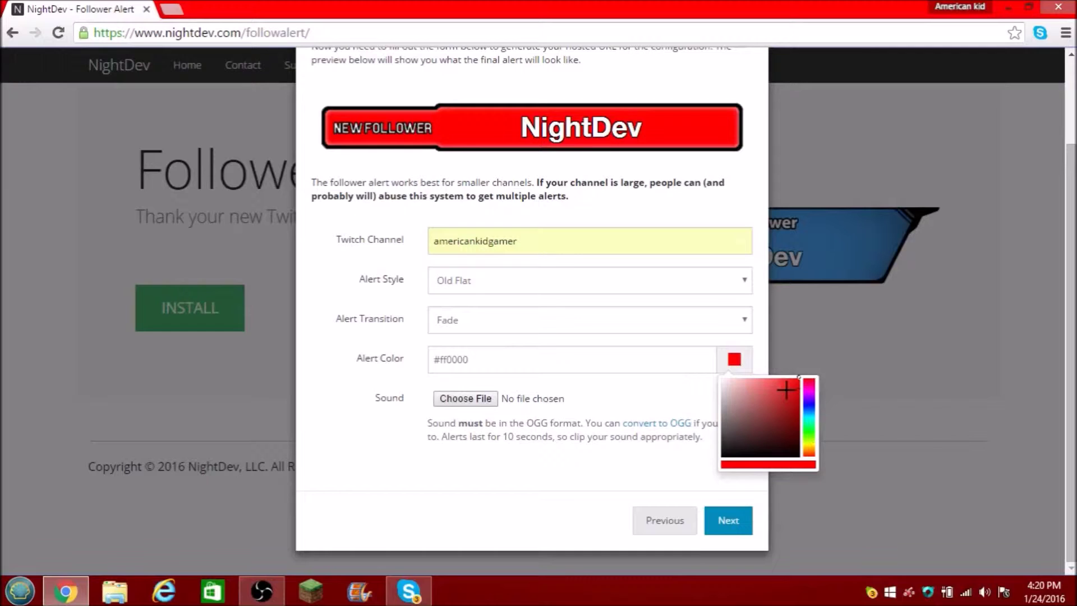
pyautogui.moveTo(785, 390); pyautogui.dragTo(702, 549)
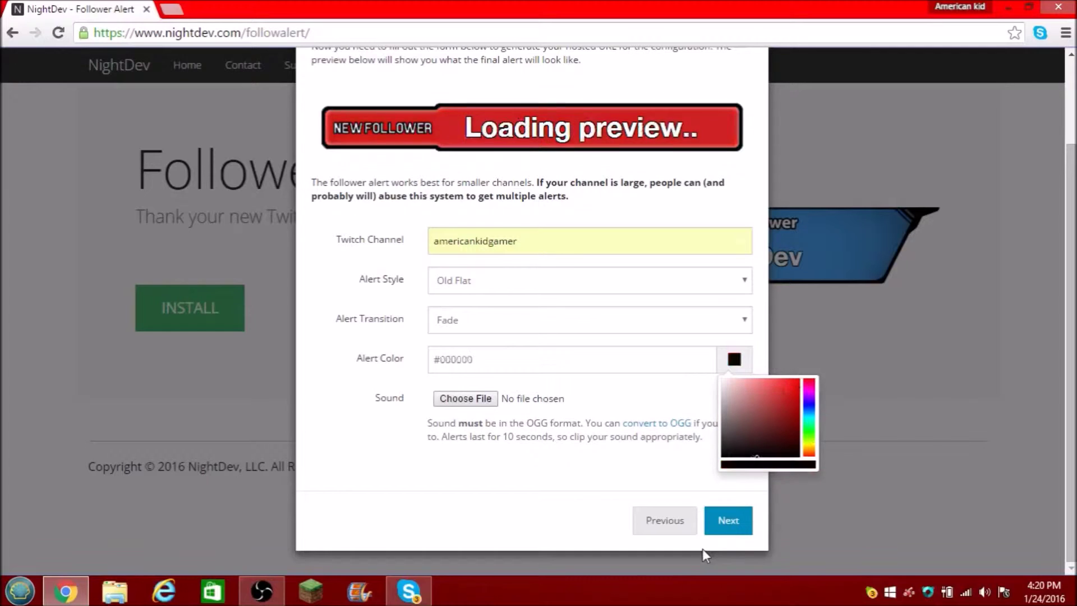
pyautogui.click(830, 439)
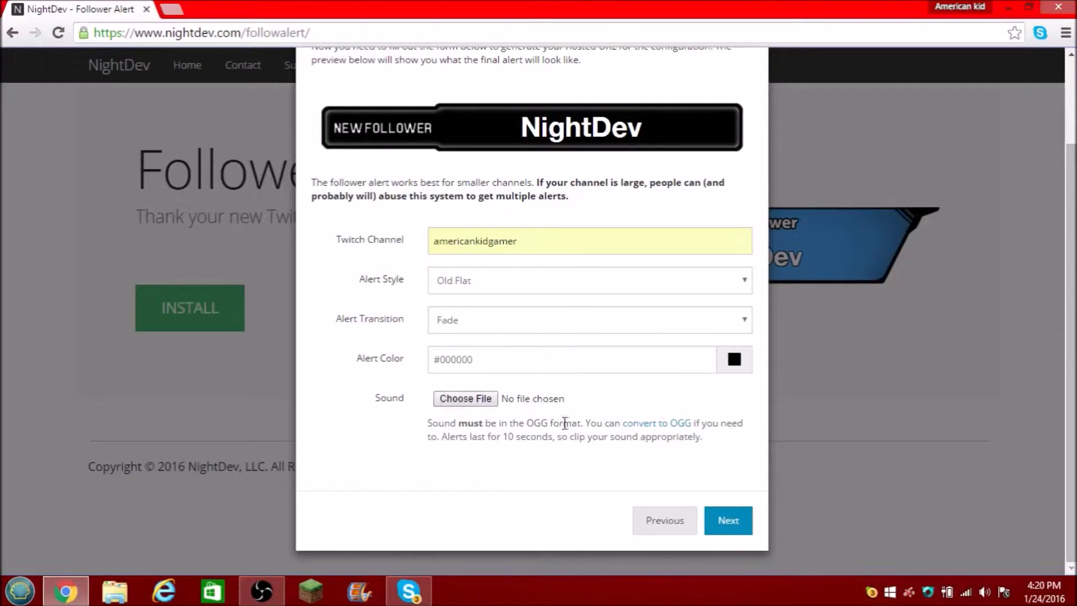
pyautogui.click(184, 10)
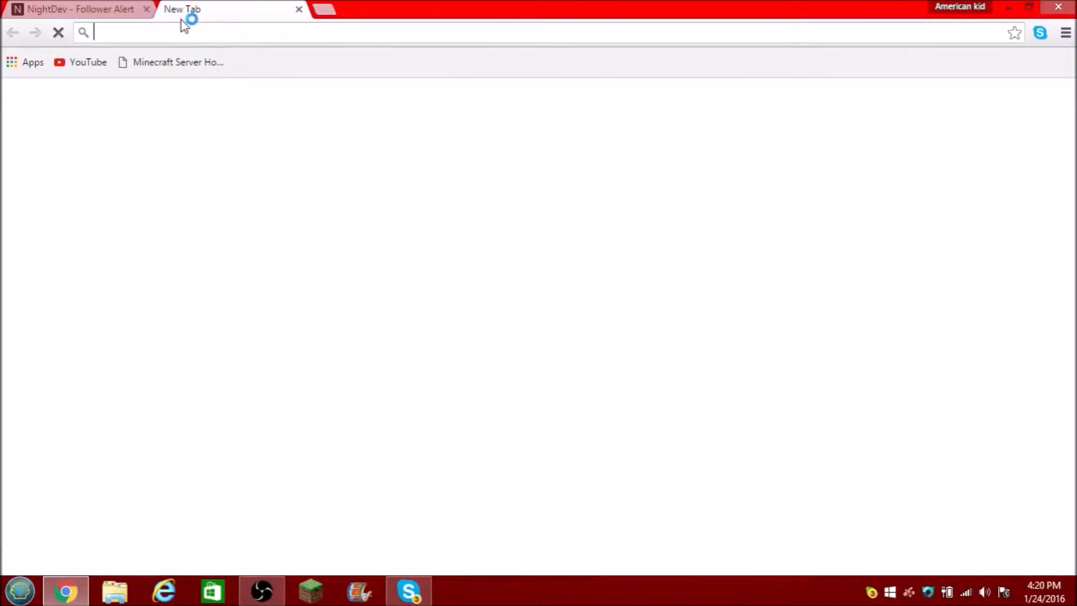
# Go to YouTube and open the full Uploads list on your own channel.
pyautogui.click(104, 62)
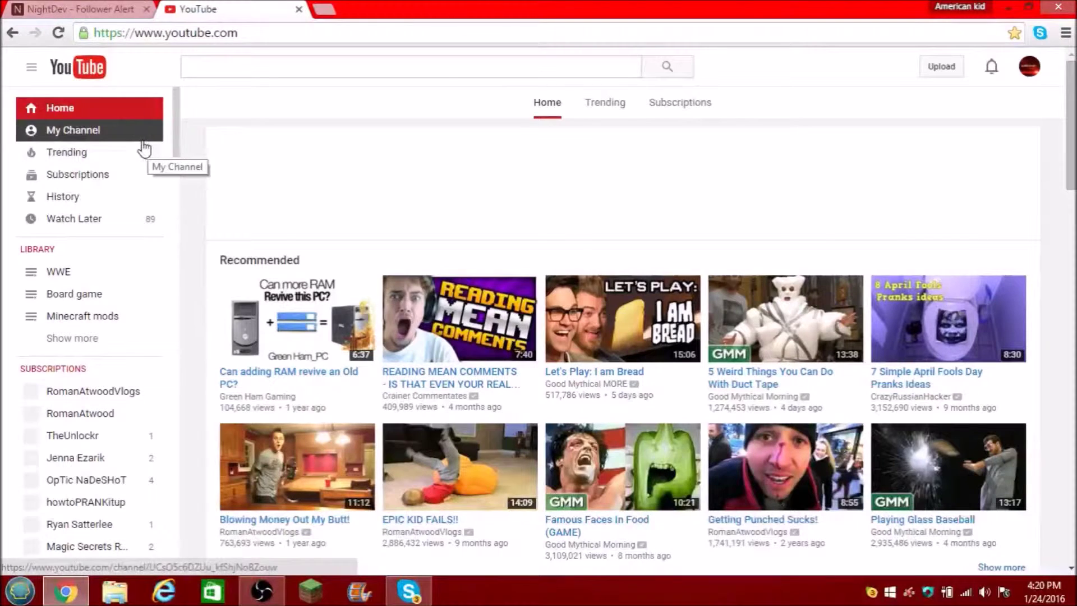
pyautogui.click(77, 130)
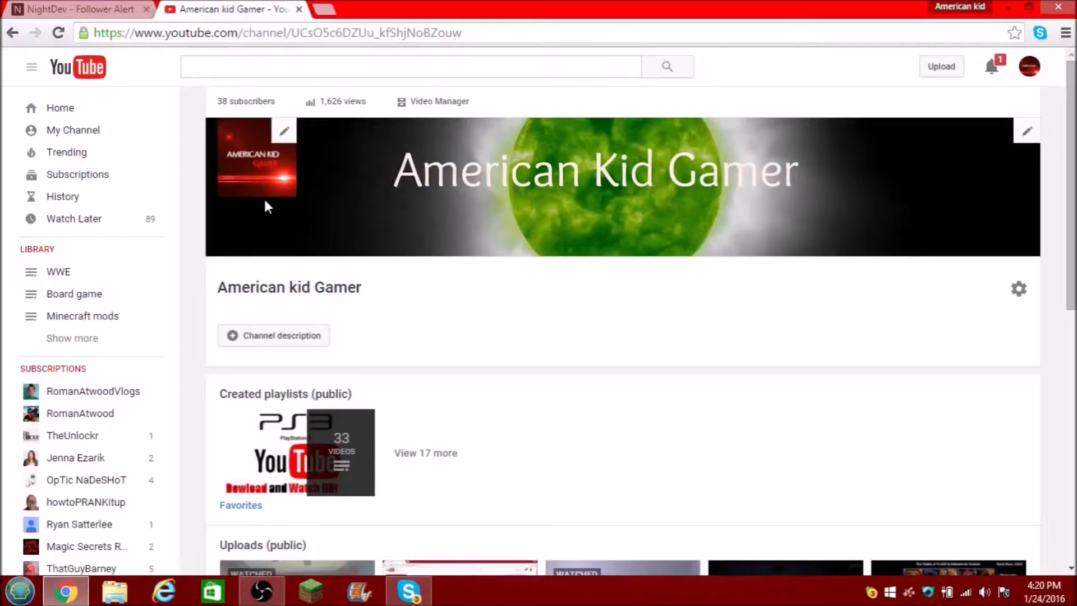
pyautogui.scroll(-7, 363, 291)
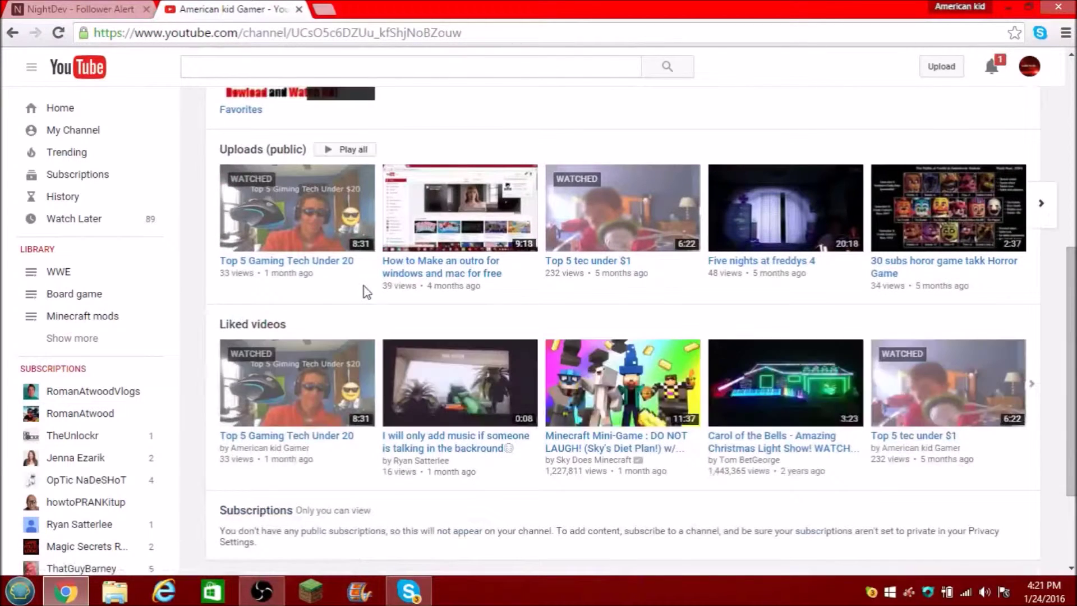
pyautogui.scroll(-3, 366, 291)
pyautogui.scroll(5, 432, 332)
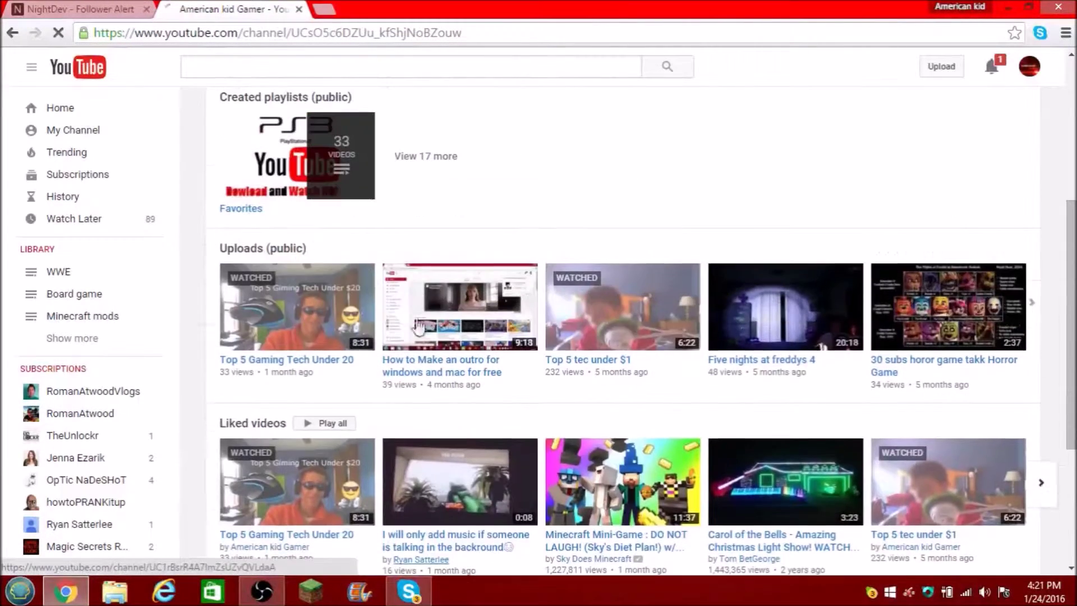
pyautogui.click(312, 247)
pyautogui.scroll(2, 238, 357)
pyautogui.scroll(1, 238, 358)
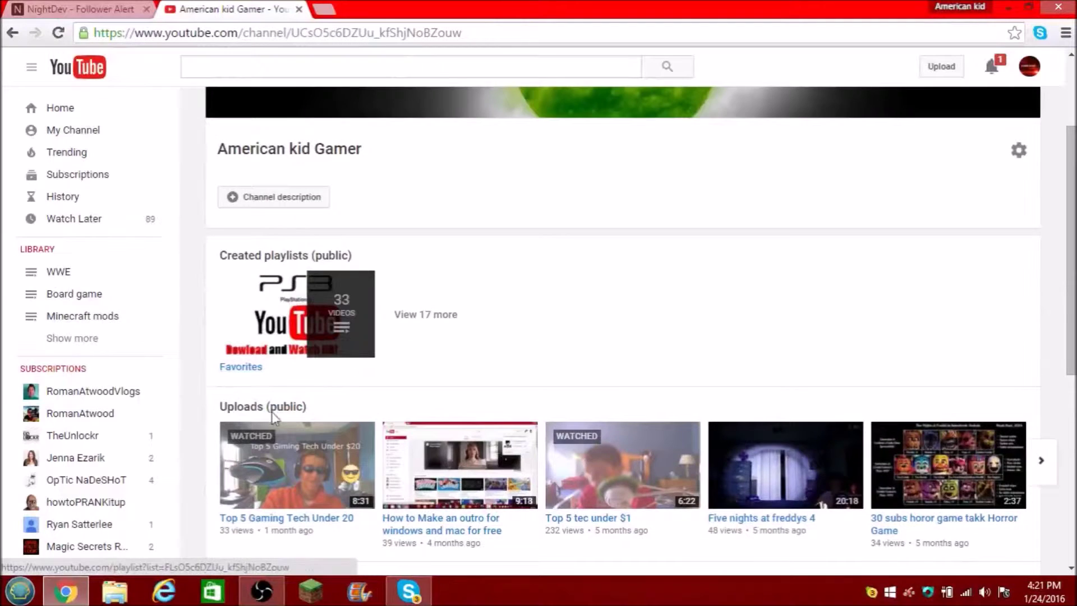
pyautogui.click(267, 409)
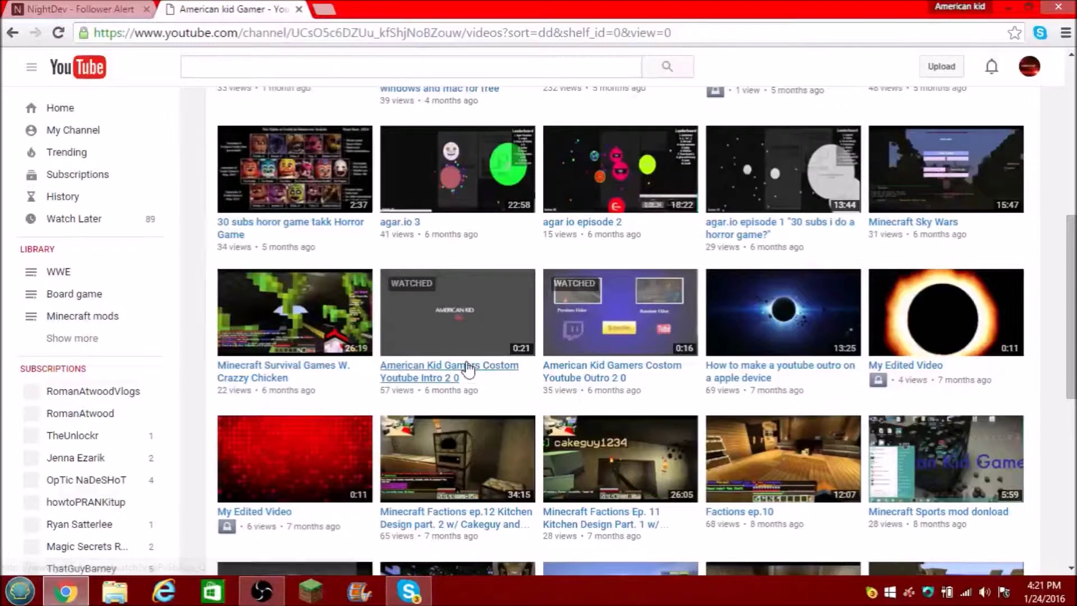
# Play 'American Kid Gamers Costom Youtube Intro 2 0' in theater view.
pyautogui.click(468, 368)
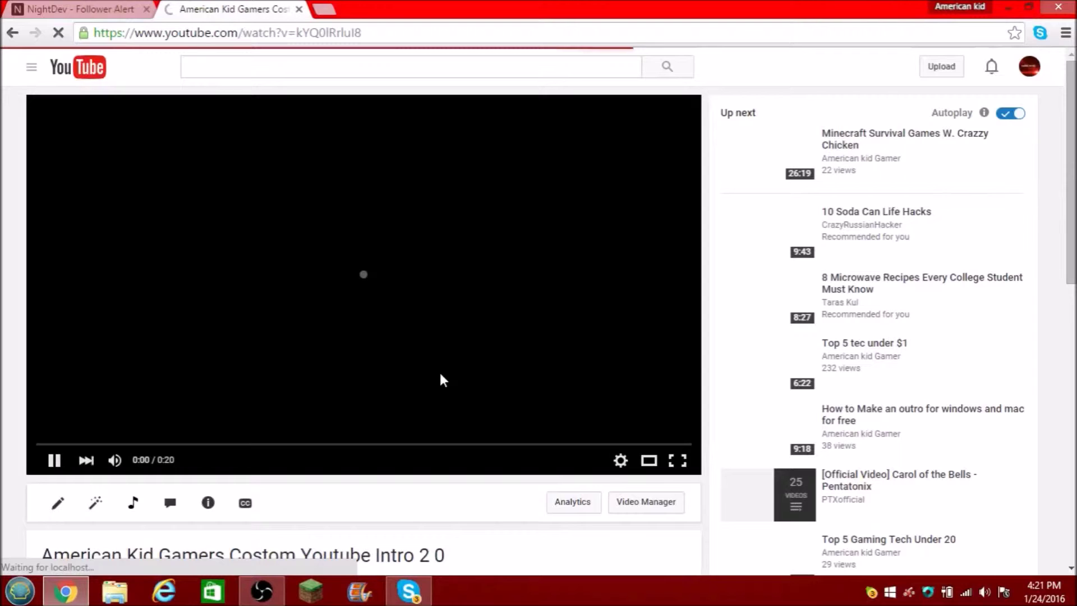
pyautogui.click(649, 461)
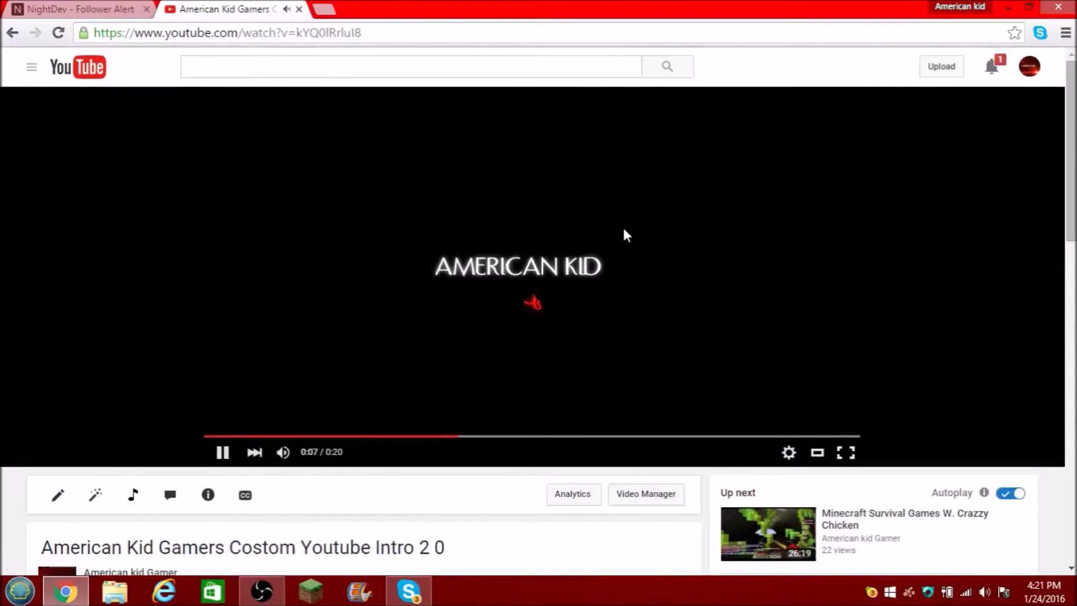
pyautogui.click(324, 9)
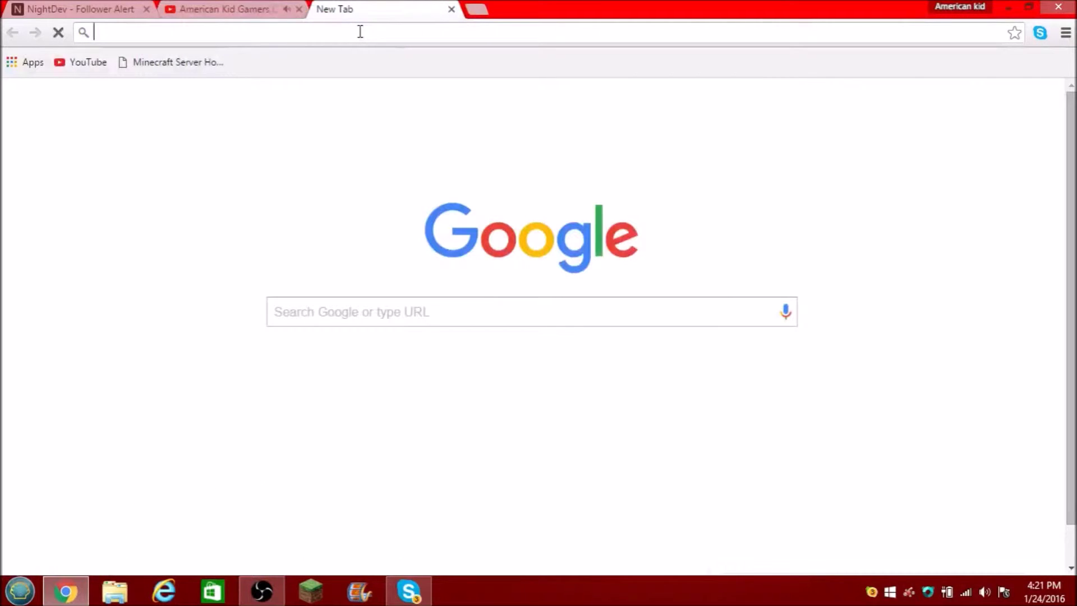
# Search Google for 'youtube to mp3' and open the youtube-mp3.org converter.
pyautogui.click(387, 320)
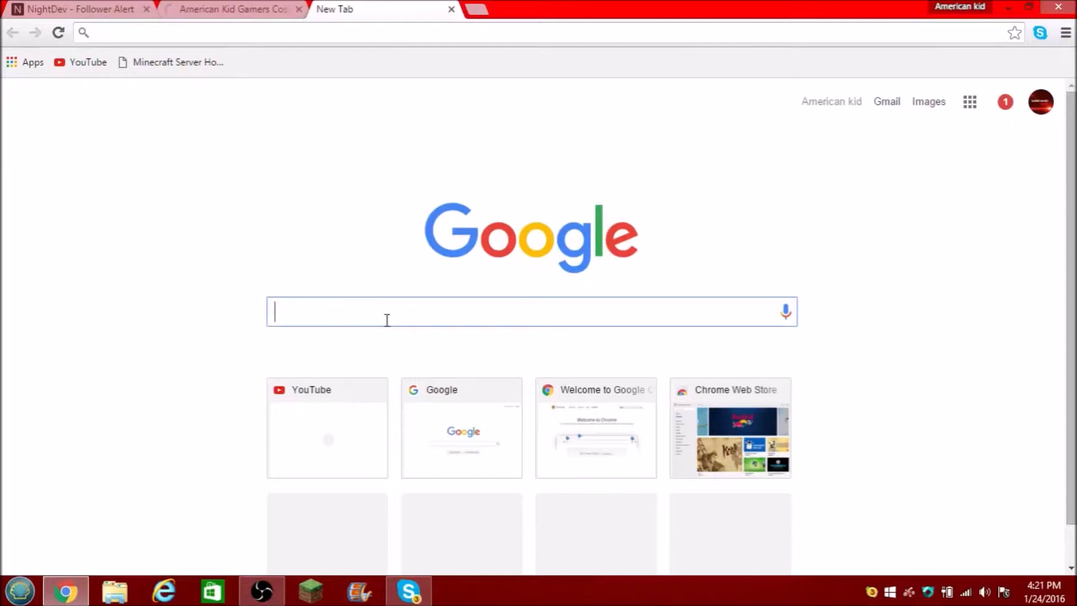
pyautogui.write('youtube')
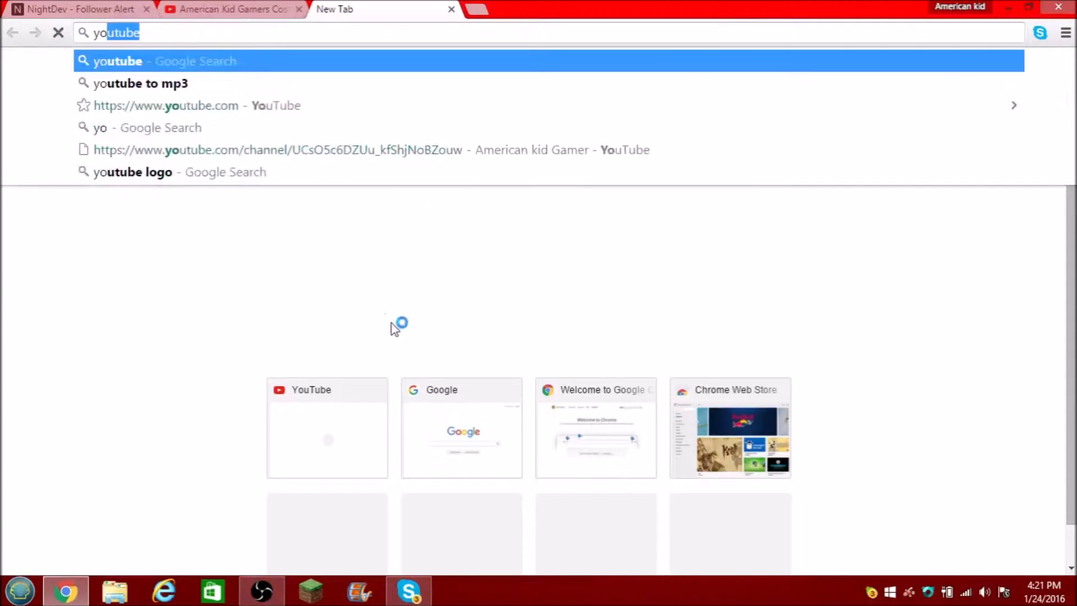
pyautogui.press('Down')
pyautogui.press('Down')
pyautogui.press('Return')
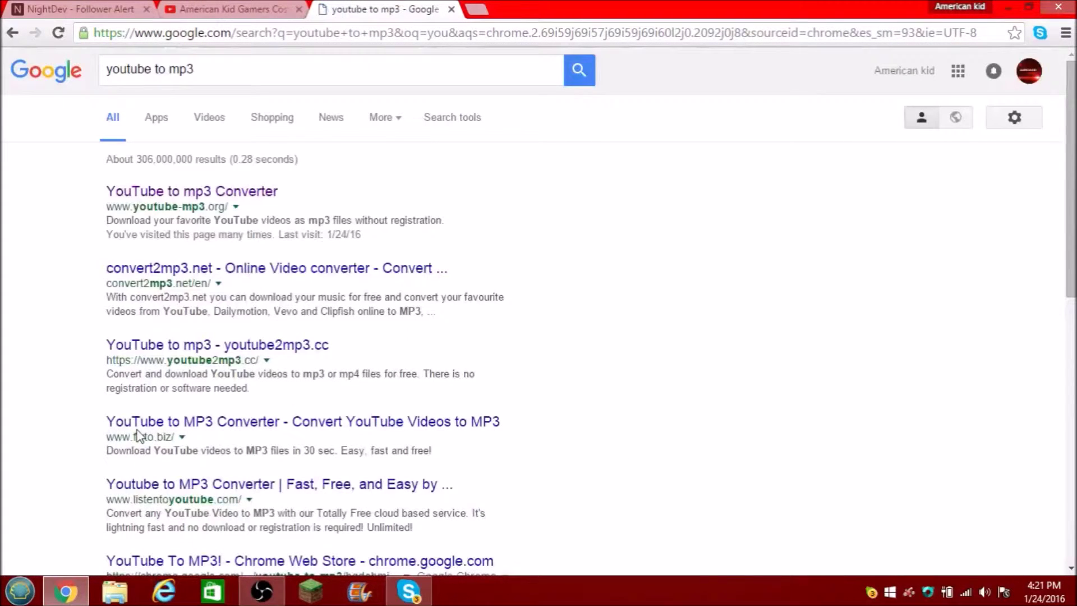
pyautogui.click(160, 195)
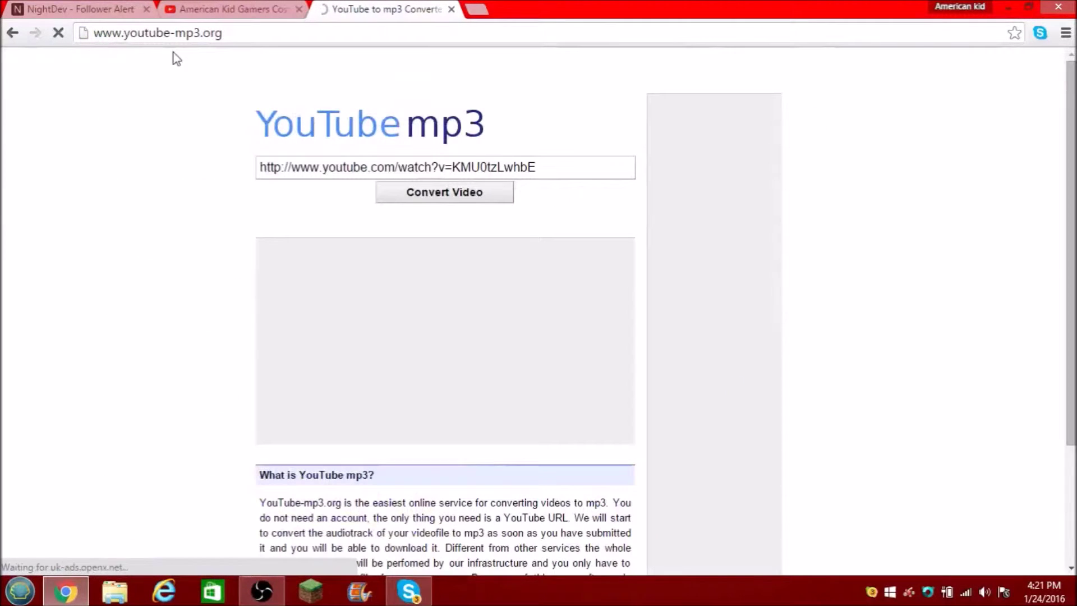
# Paste the intro video's URL into the converter, convert it and download the mp3.
pyautogui.click(216, 9)
pyautogui.click(191, 32)
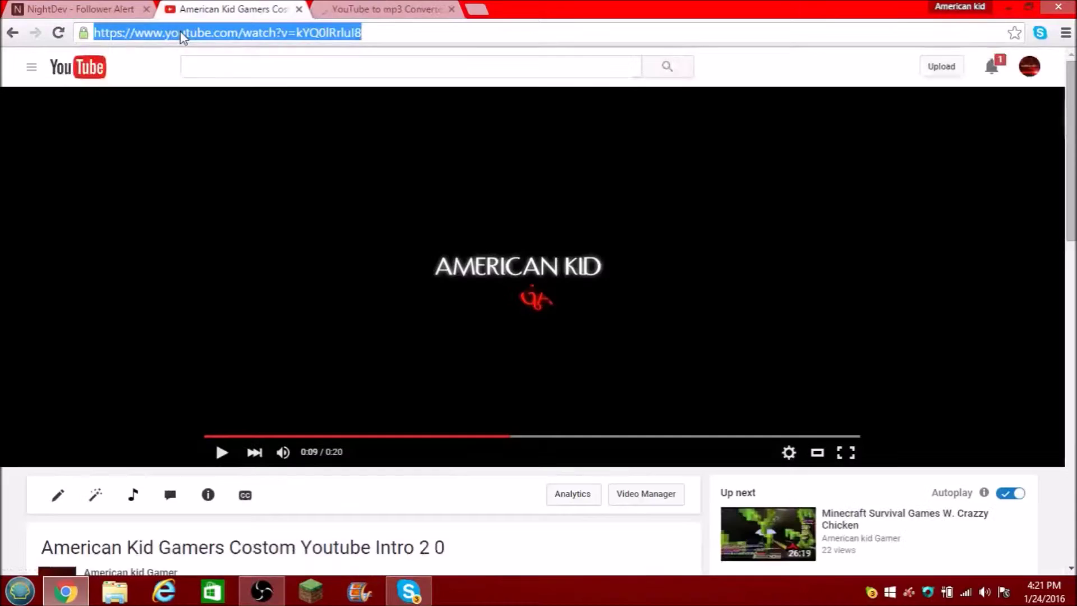
pyautogui.rightClick(181, 28)
pyautogui.click(196, 93)
pyautogui.click(387, 11)
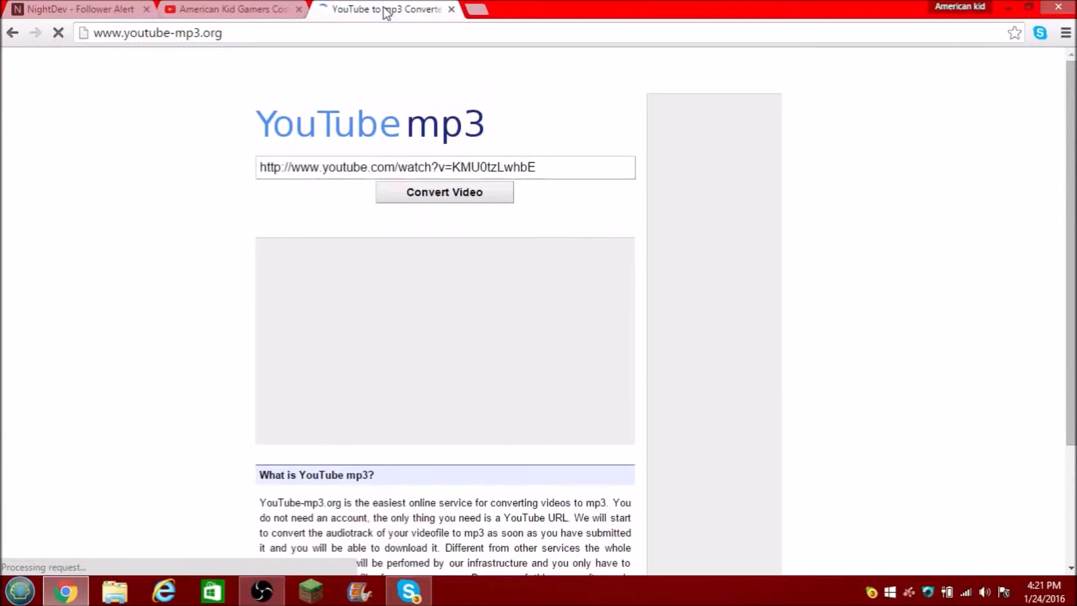
pyautogui.click(422, 167)
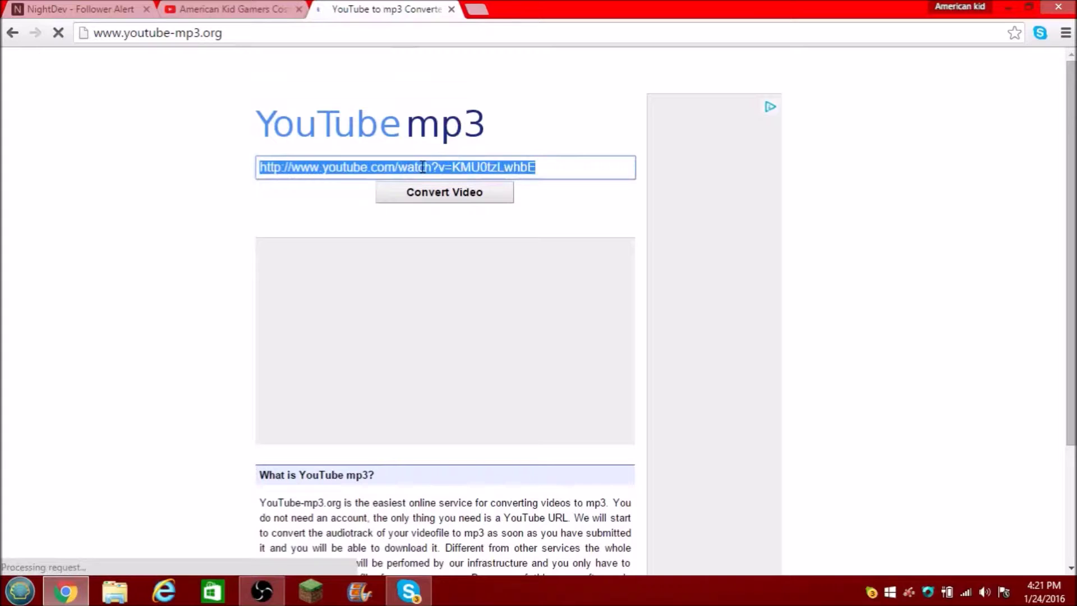
pyautogui.rightClick(494, 165)
pyautogui.click(510, 214)
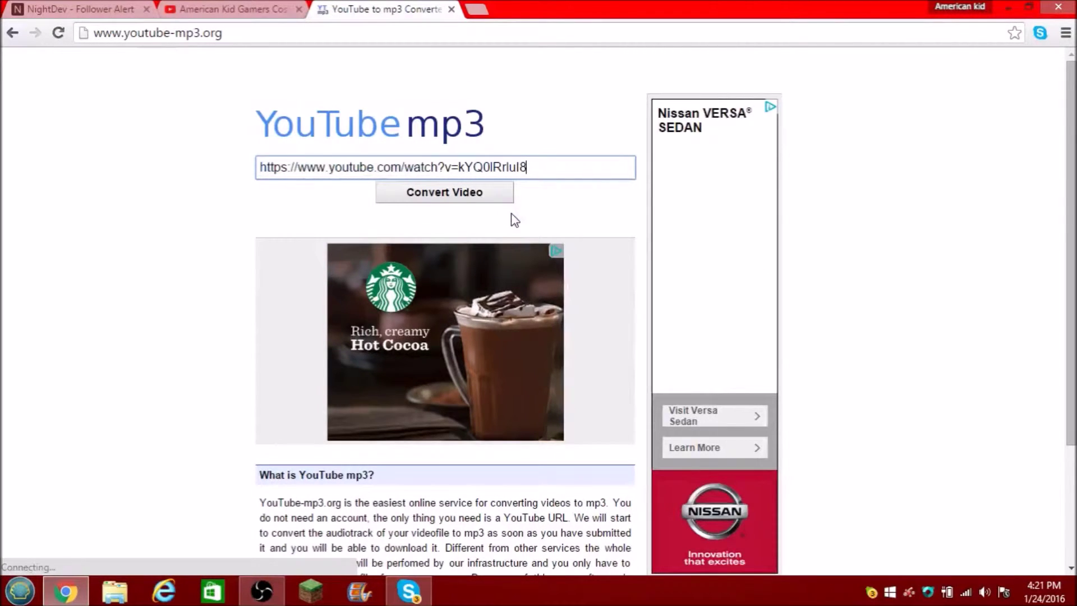
pyautogui.press('Return')
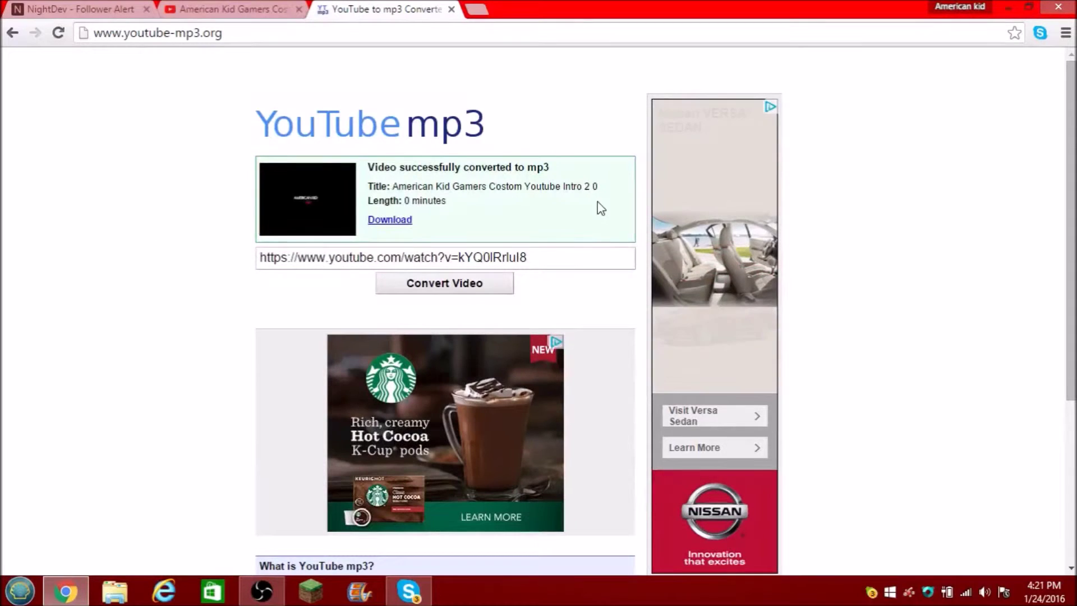
pyautogui.click(406, 229)
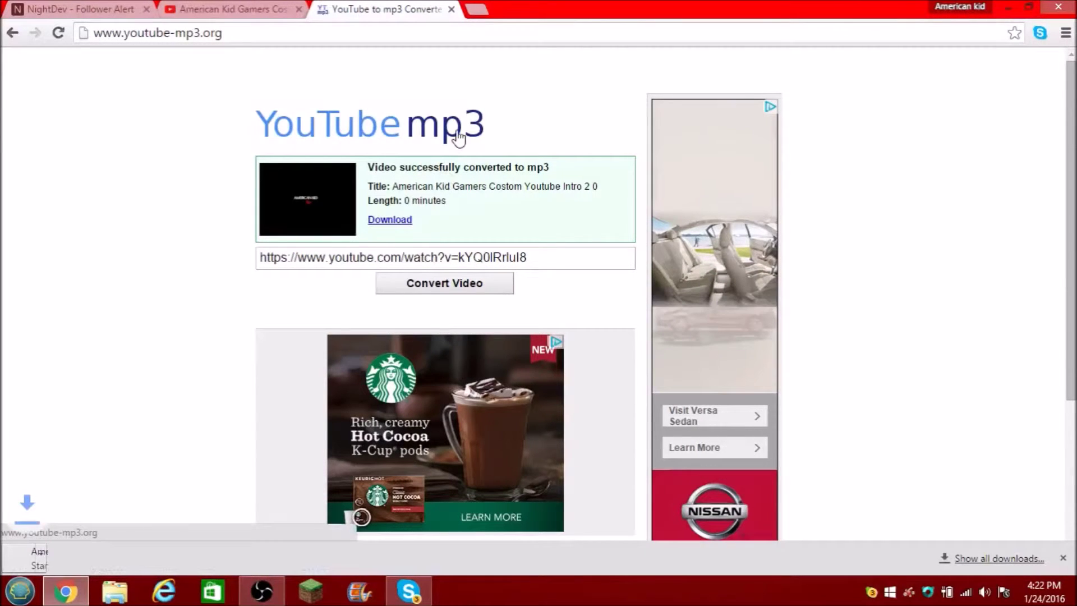
# Move the intro MP3 from Downloads to the desktop, clear the other downloads, then re-maximise Chrome.
pyautogui.moveTo(539, 9); pyautogui.dragTo(744, 66)
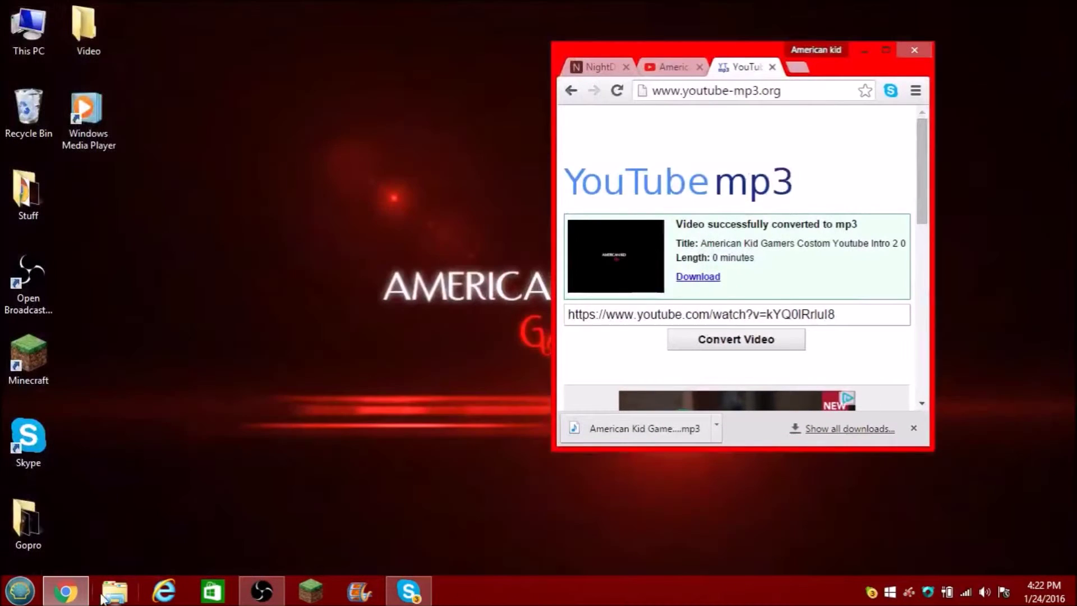
pyautogui.click(140, 466)
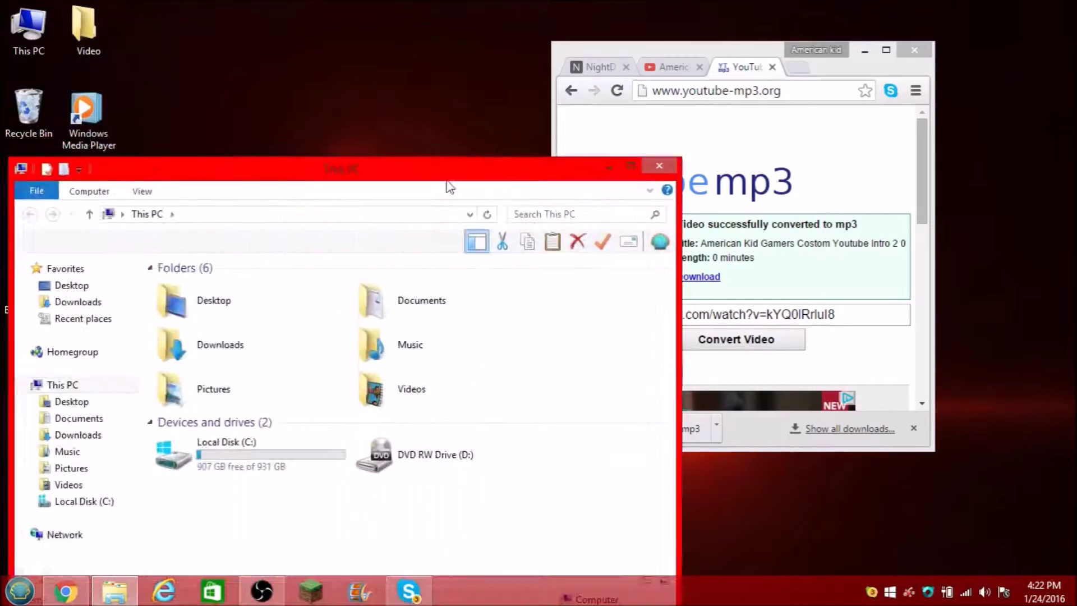
pyautogui.moveTo(445, 185); pyautogui.dragTo(673, 69)
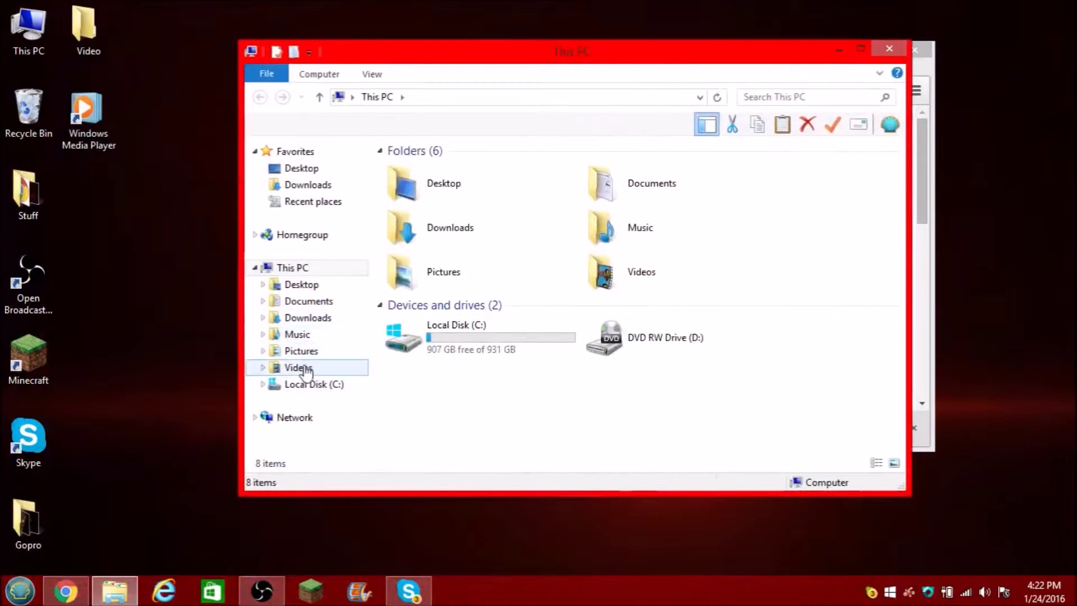
pyautogui.click(298, 367)
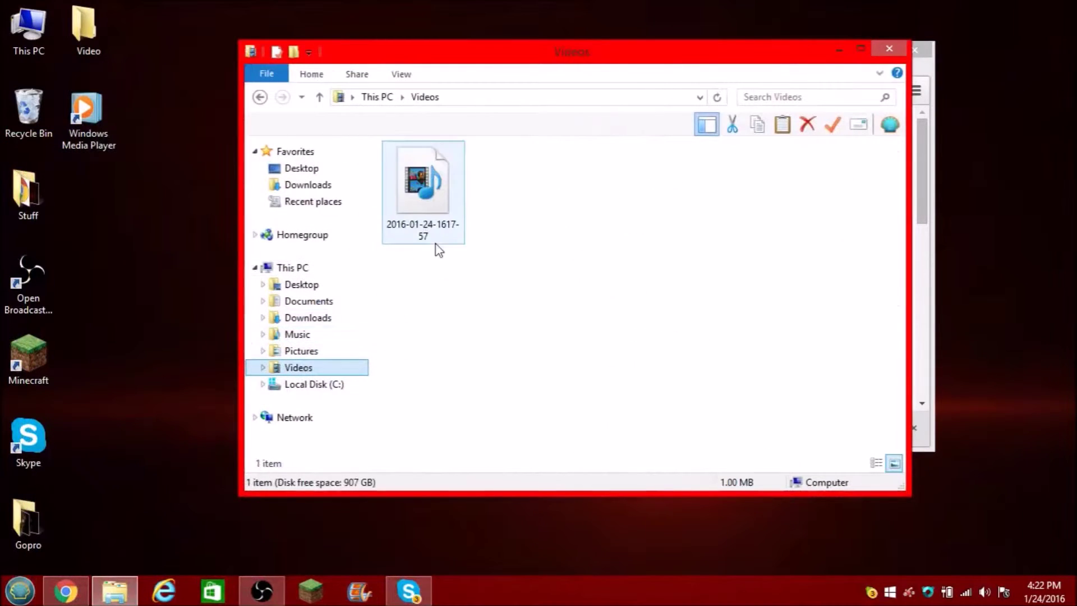
pyautogui.click(303, 317)
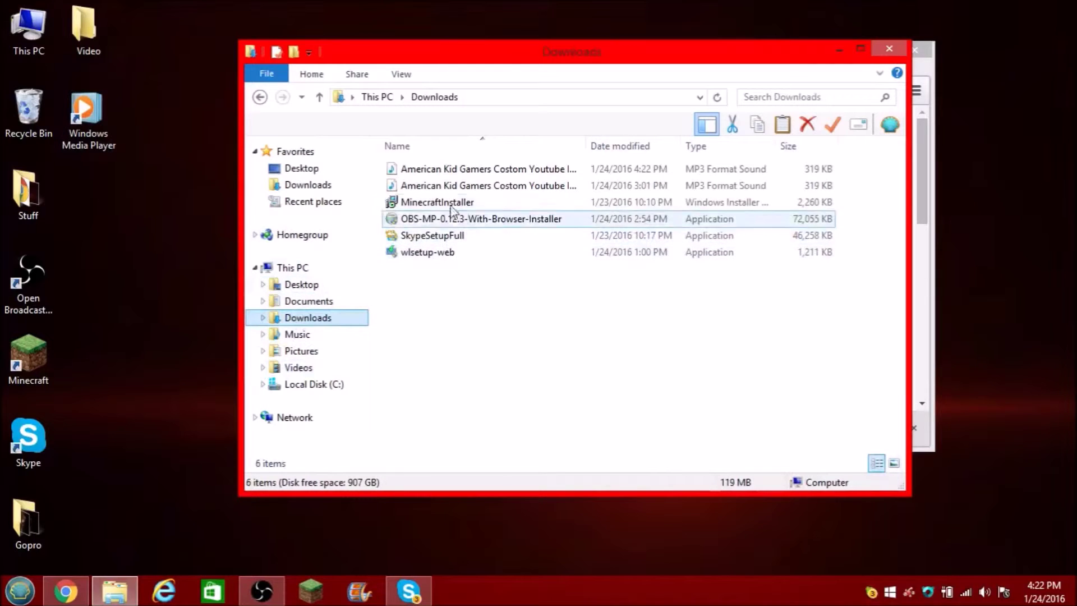
pyautogui.moveTo(450, 185); pyautogui.dragTo(120, 216)
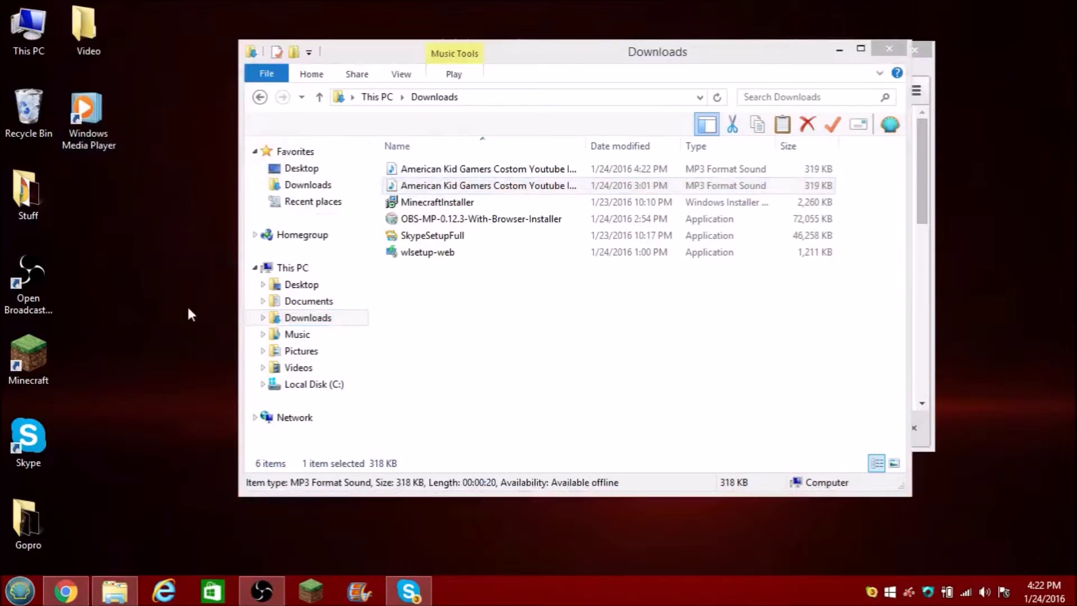
pyautogui.moveTo(533, 298); pyautogui.dragTo(32, 126)
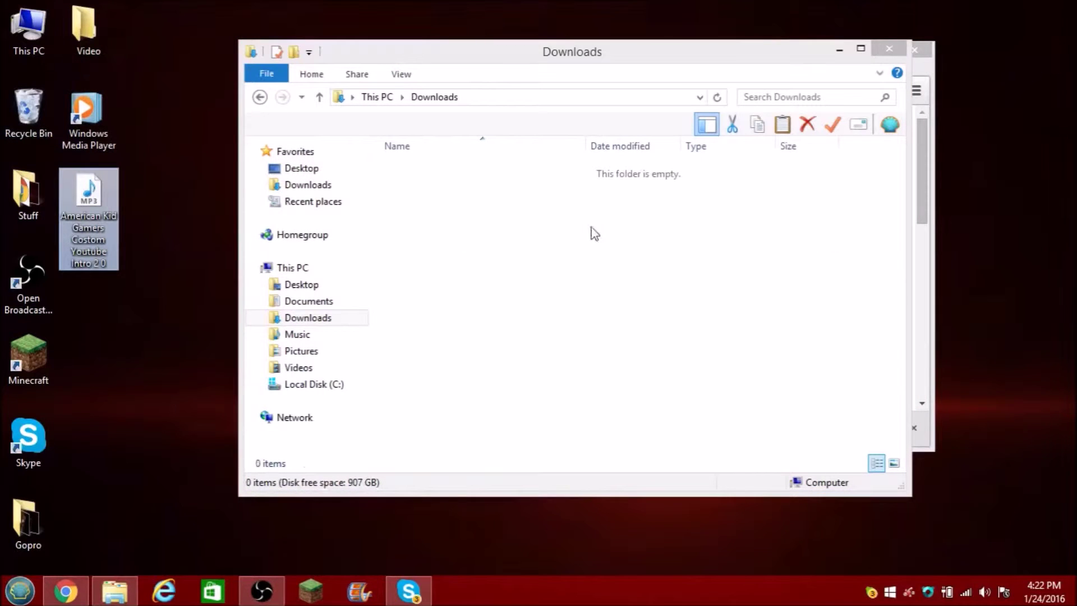
pyautogui.click(889, 49)
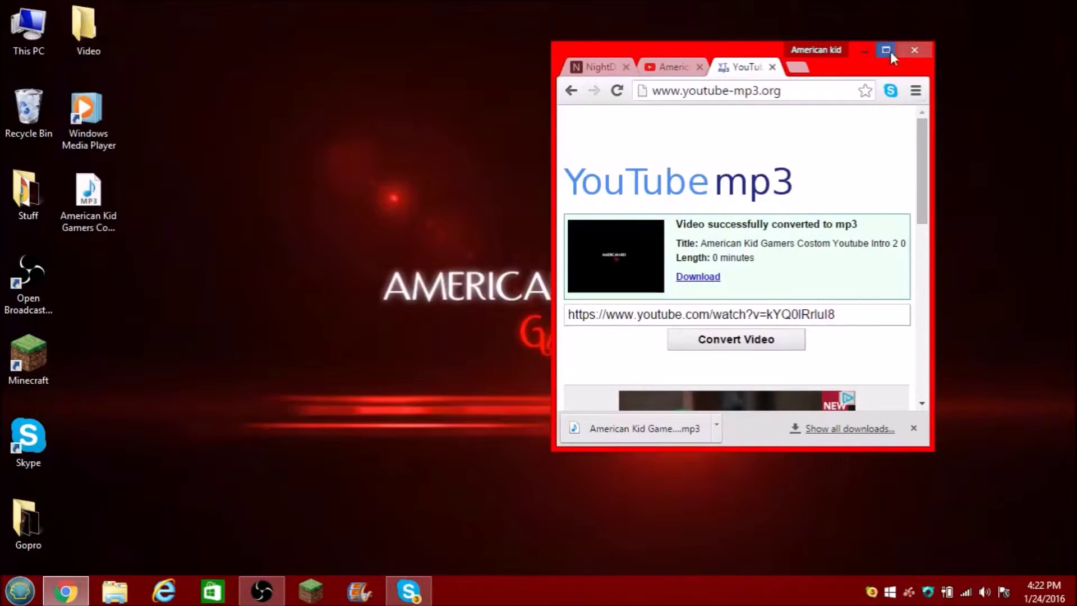
pyautogui.click(884, 52)
# Return to the NightDev page and pick the intro MP3 from the Desktop for OGG conversion.
pyautogui.click(79, 9)
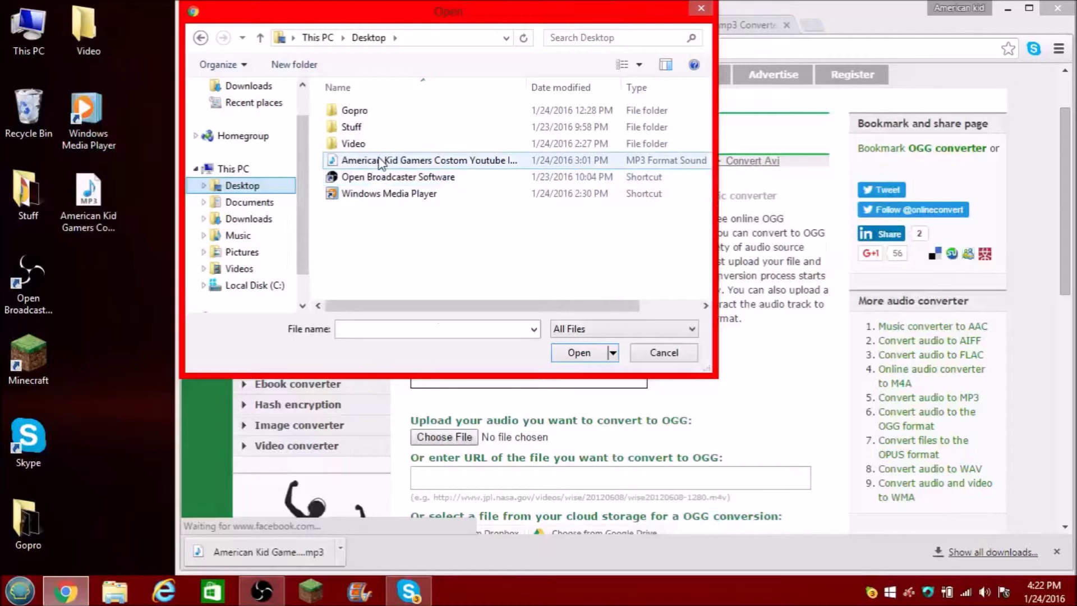
pyautogui.click(348, 160)
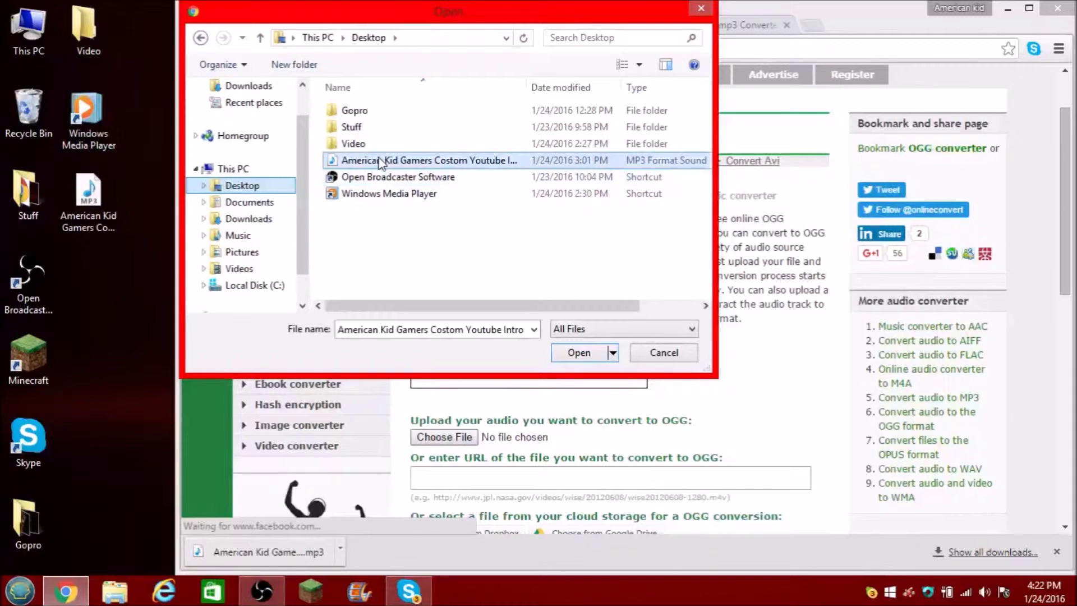
# Load the intro MP3 into Online-Convert and run Convert file to produce an OGG.
pyautogui.click(587, 348)
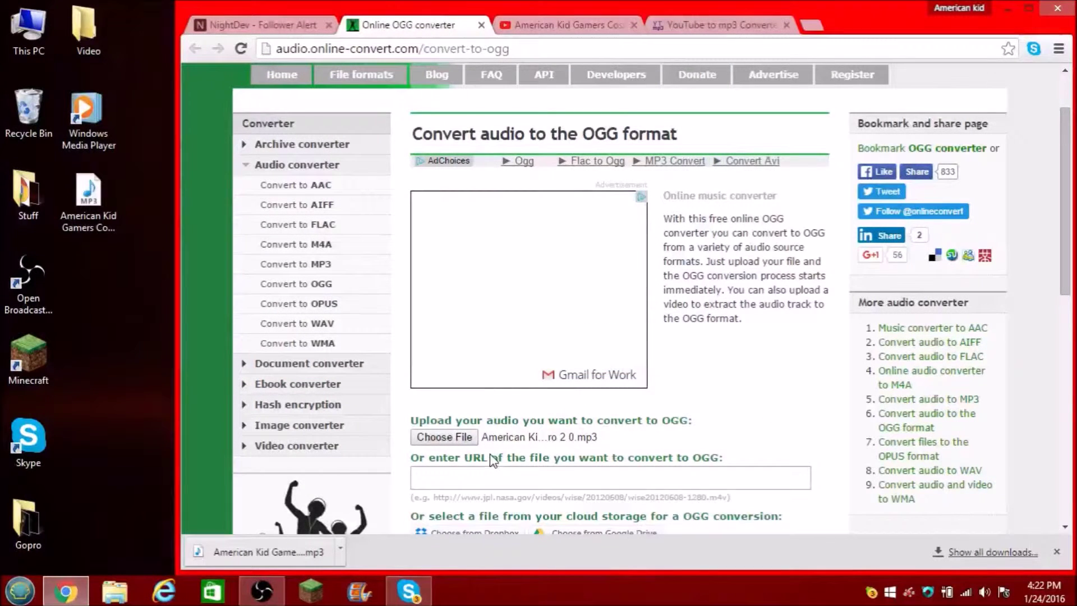
pyautogui.scroll(-10, 494, 457)
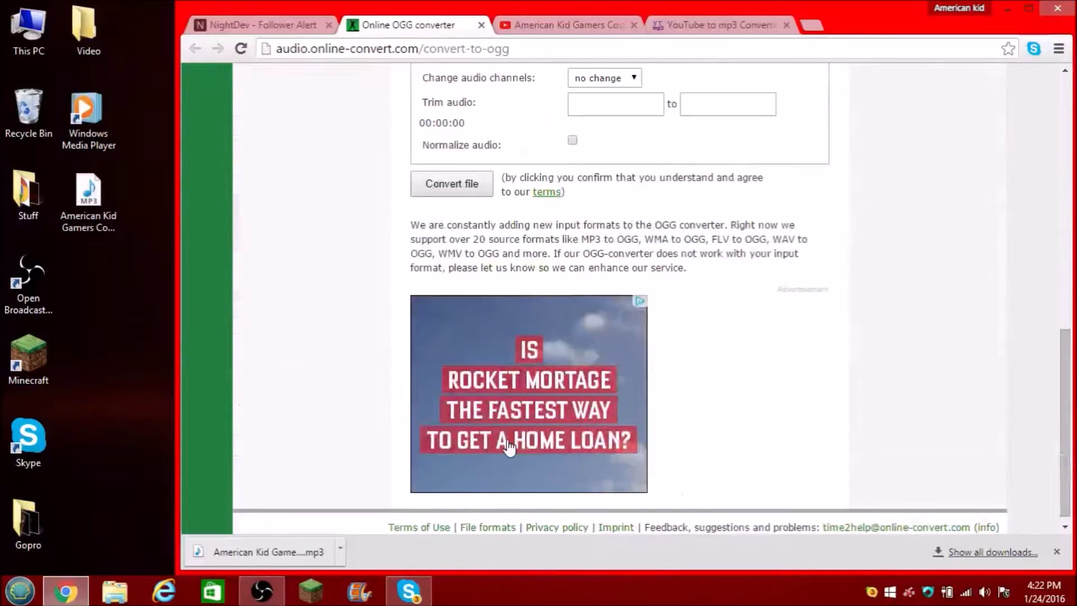
pyautogui.scroll(3, 508, 443)
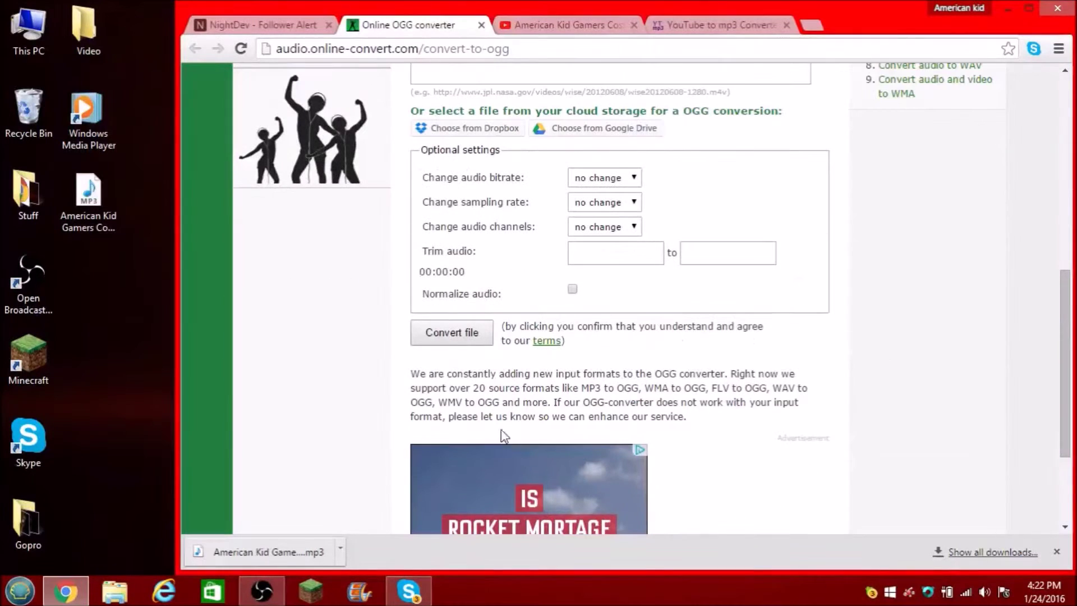
pyautogui.click(435, 338)
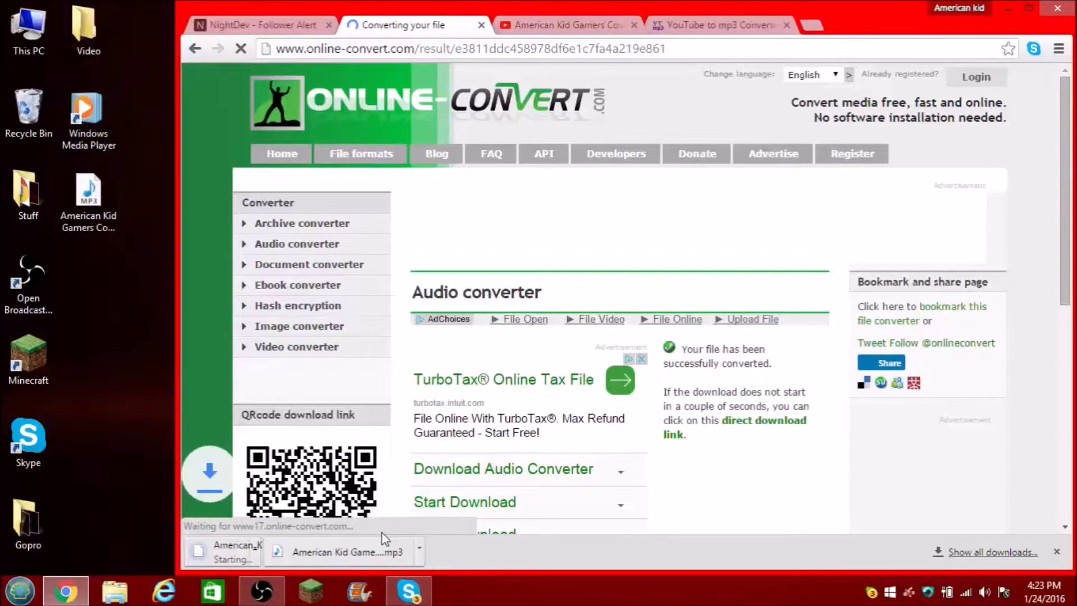
# Move the converted intro OGG onto the desktop from the downloads, then close the Downloads folder.
pyautogui.moveTo(210, 547); pyautogui.dragTo(81, 195)
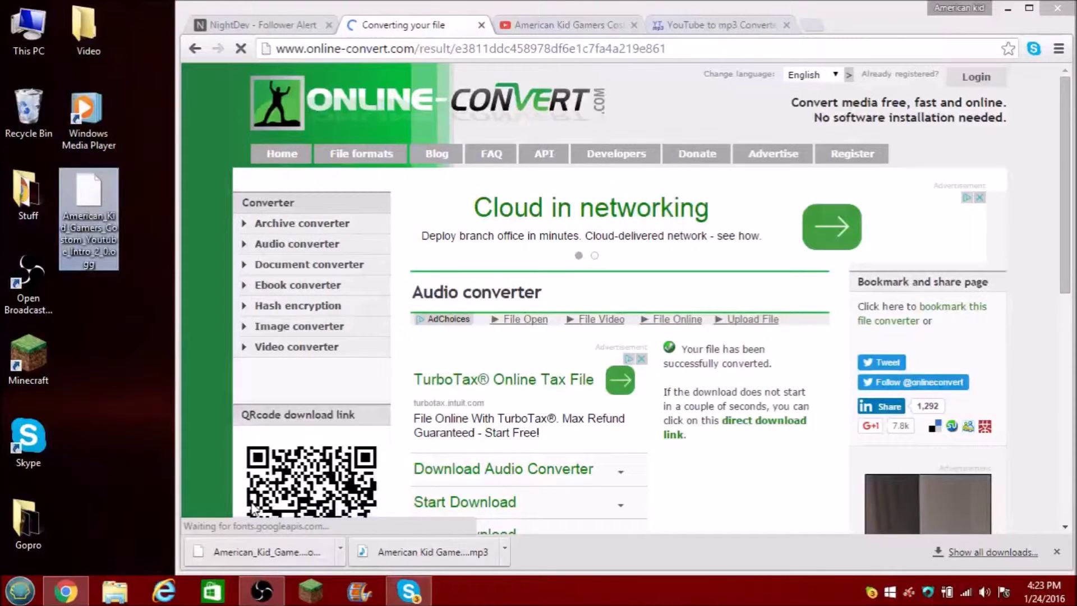
pyautogui.click(114, 186)
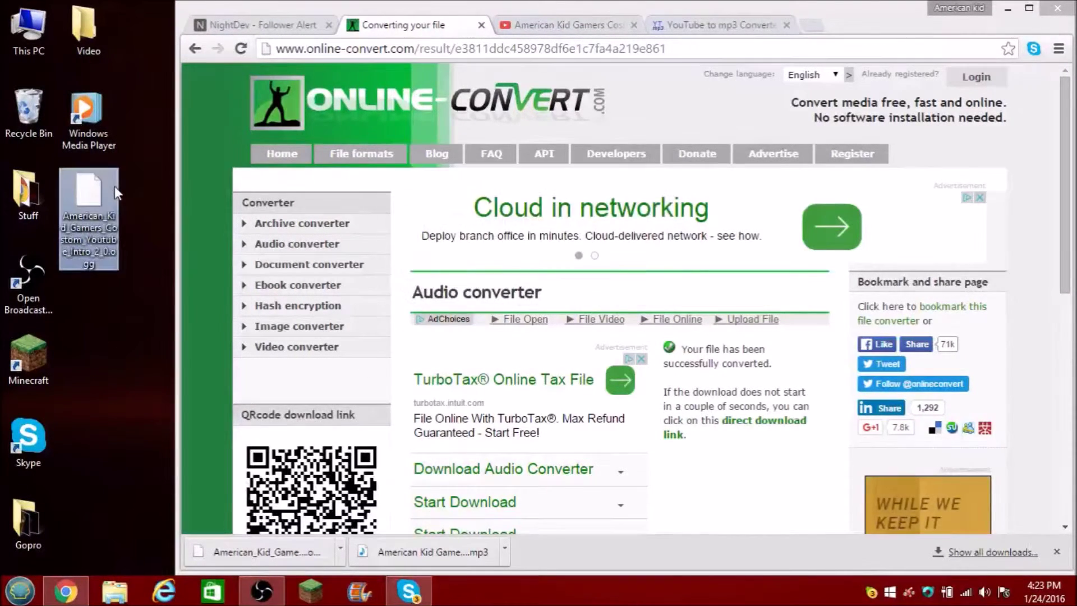
pyautogui.click(140, 318)
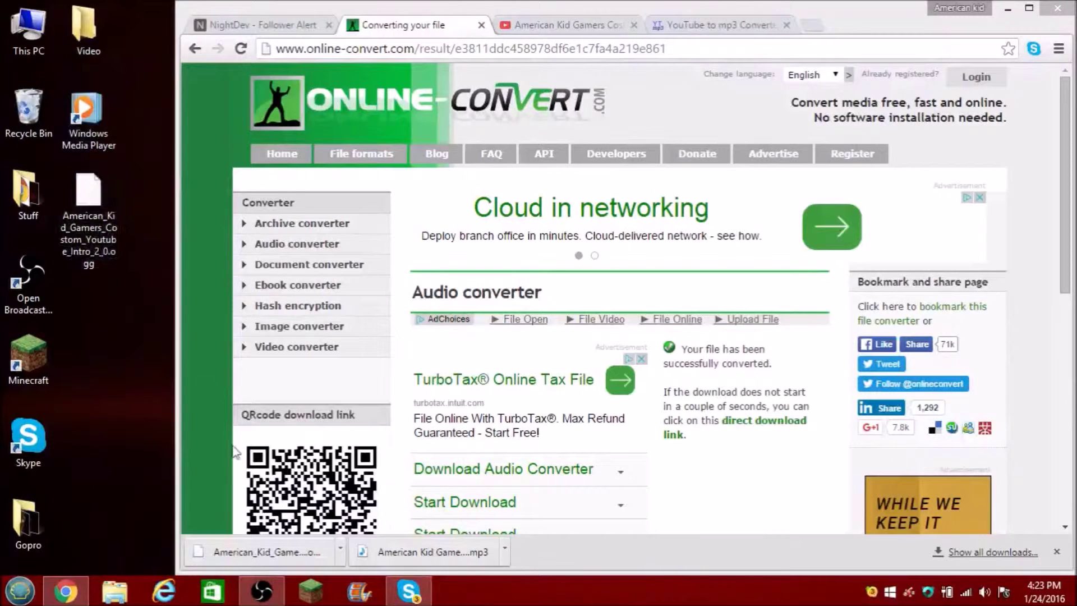
pyautogui.click(115, 590)
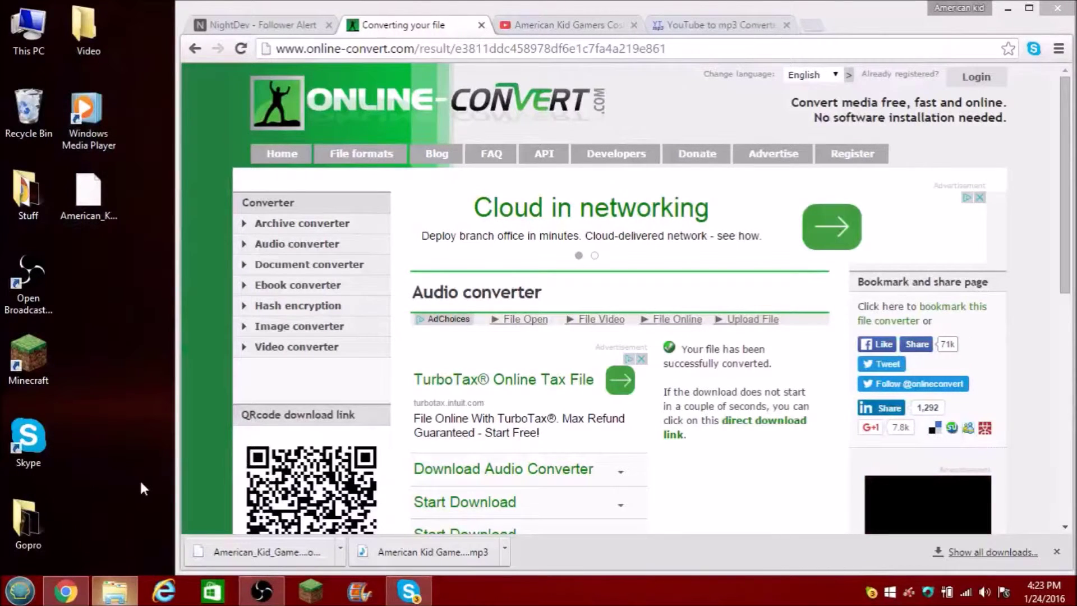
pyautogui.click(288, 319)
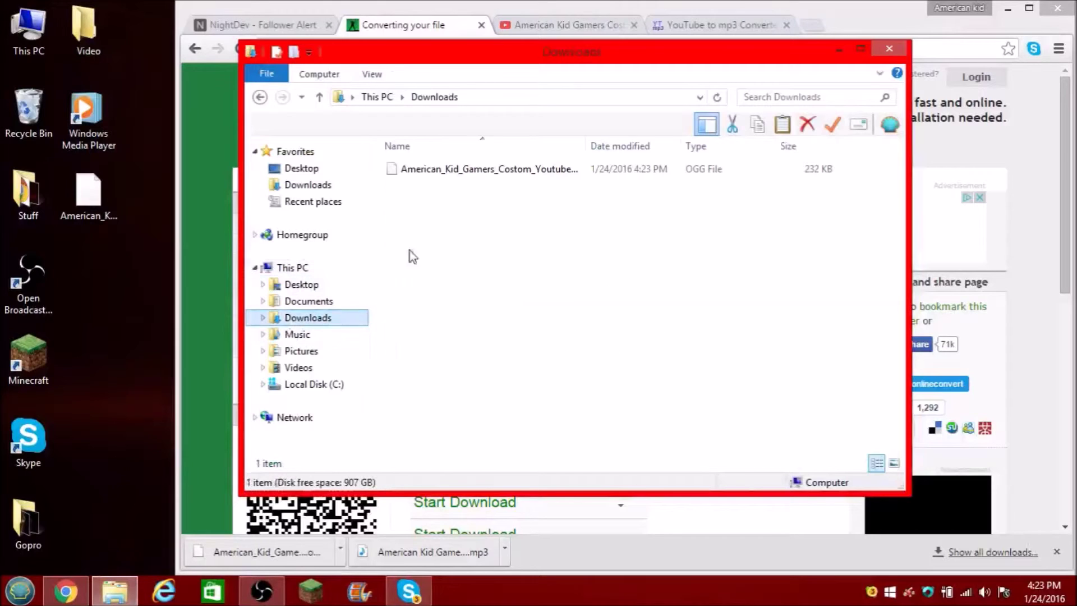
pyautogui.moveTo(443, 169); pyautogui.dragTo(90, 121)
pyautogui.click(889, 48)
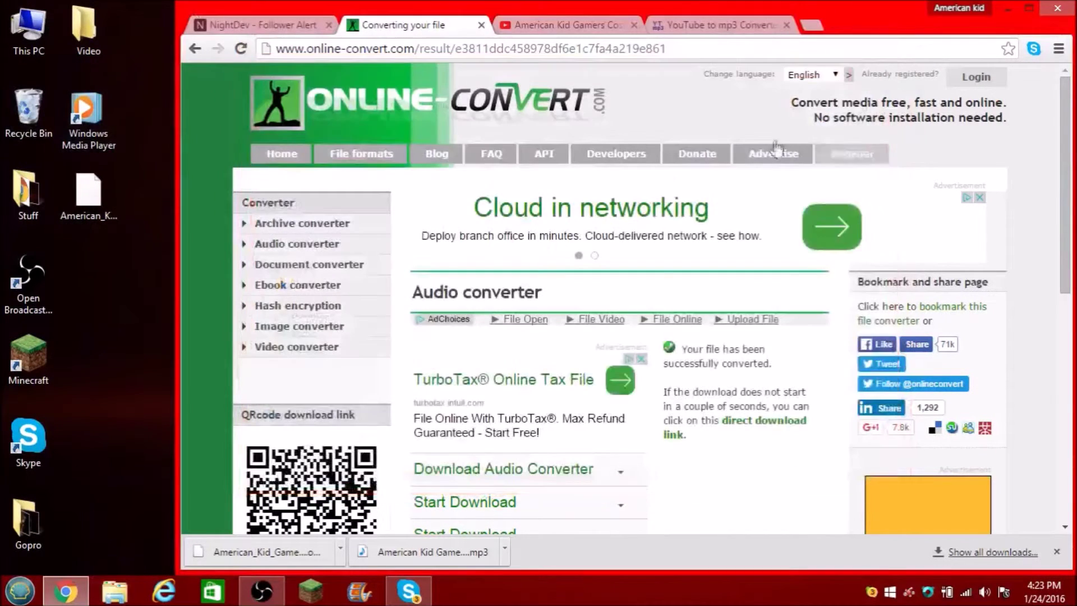
# Attach the intro OGG from the Desktop as the NightDev alert sound and advance to Step 4/6.
pyautogui.click(249, 22)
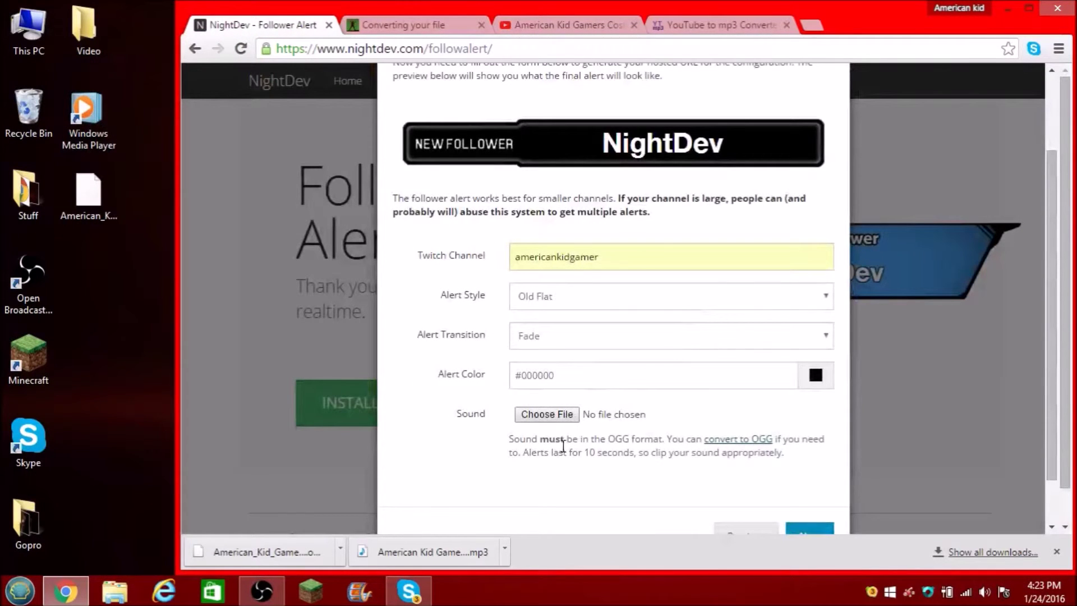
pyautogui.click(93, 202)
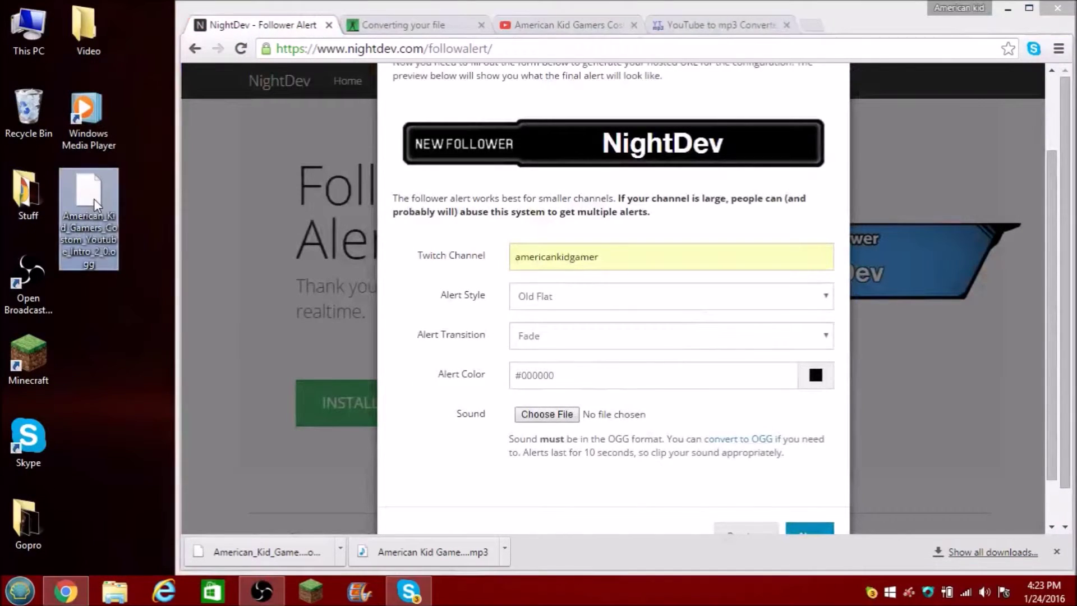
pyautogui.click(561, 418)
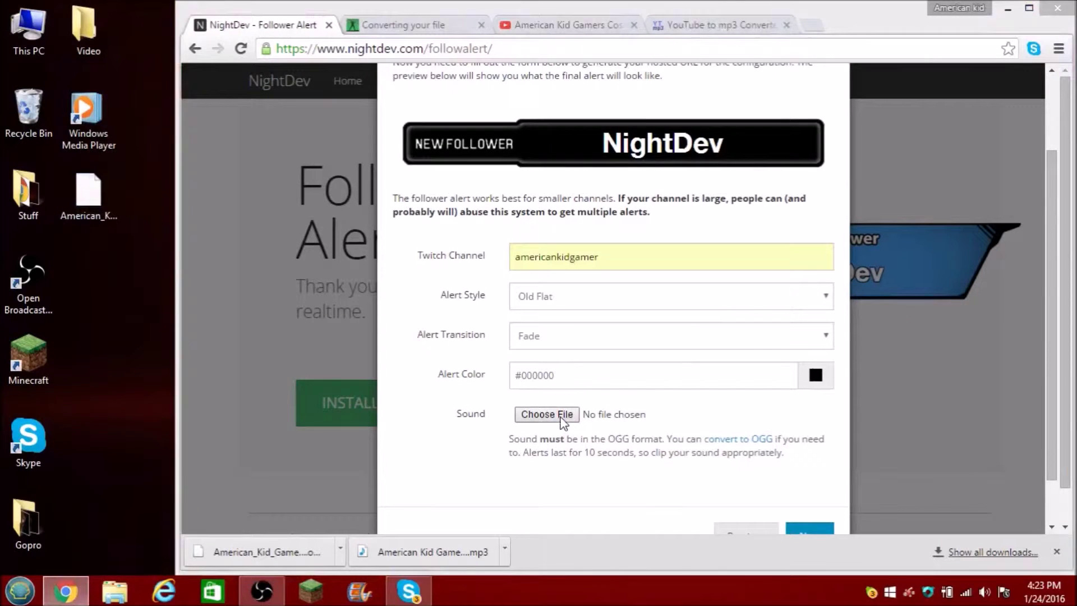
pyautogui.click(247, 224)
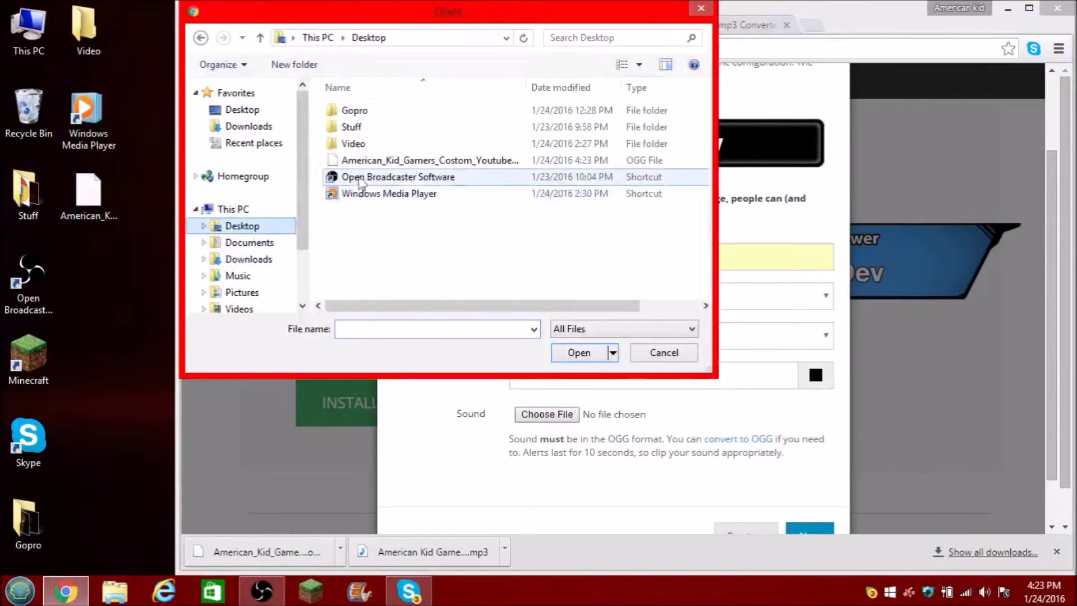
pyautogui.click(363, 161)
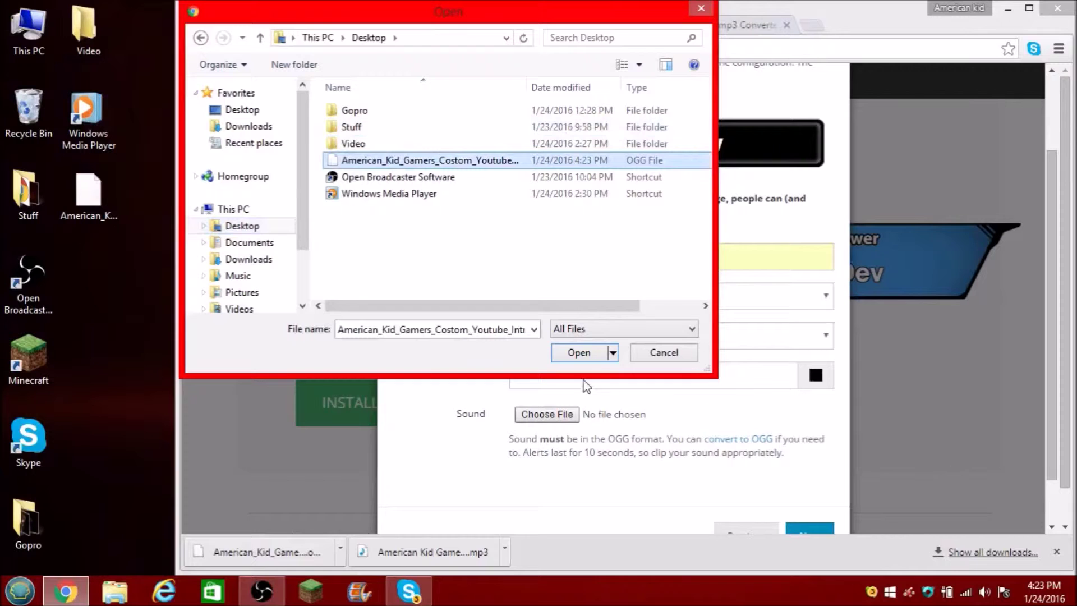
pyautogui.click(578, 354)
pyautogui.scroll(-1, 664, 436)
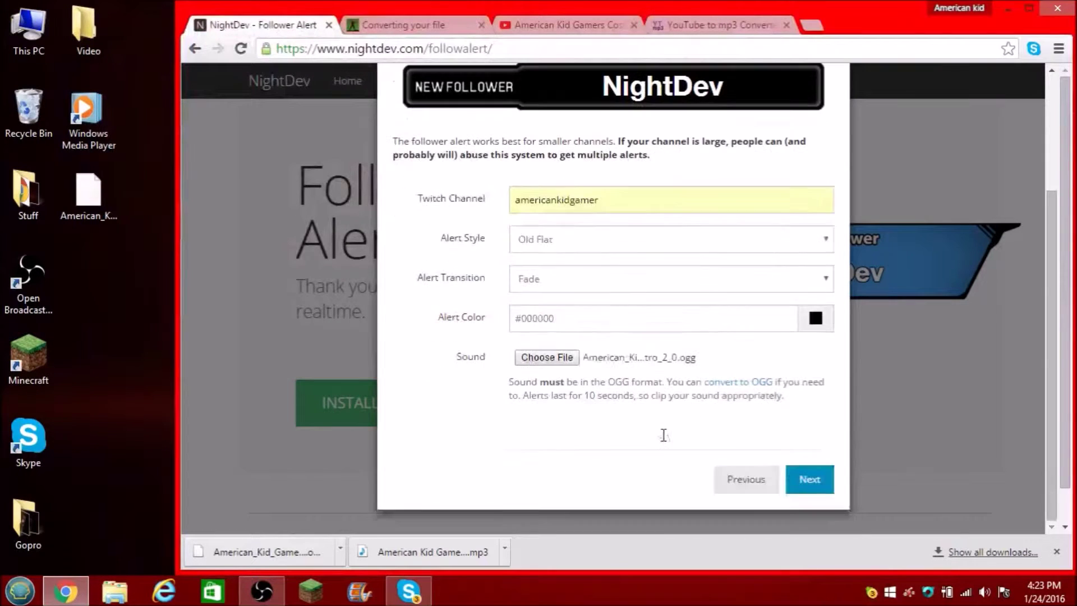
pyautogui.click(805, 479)
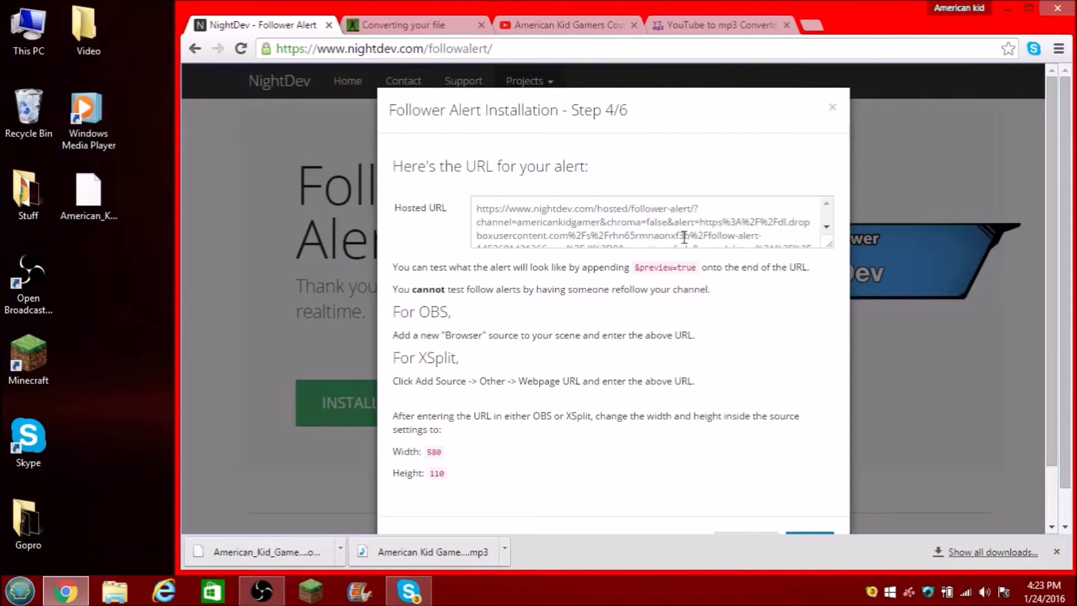
# Review the Step 4/6 hosted URL and its 580x110 size, then minimize Chrome.
pyautogui.scroll(-5, 668, 250)
pyautogui.scroll(5, 667, 246)
pyautogui.scroll(-2, 667, 247)
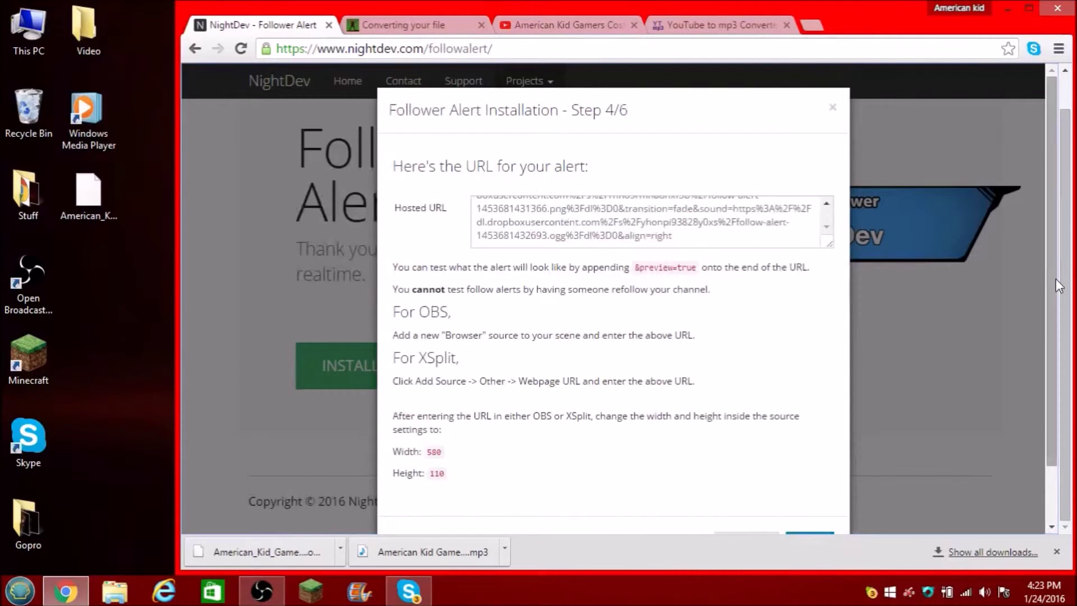
pyautogui.scroll(-2, 1057, 288)
pyautogui.scroll(2, 1054, 280)
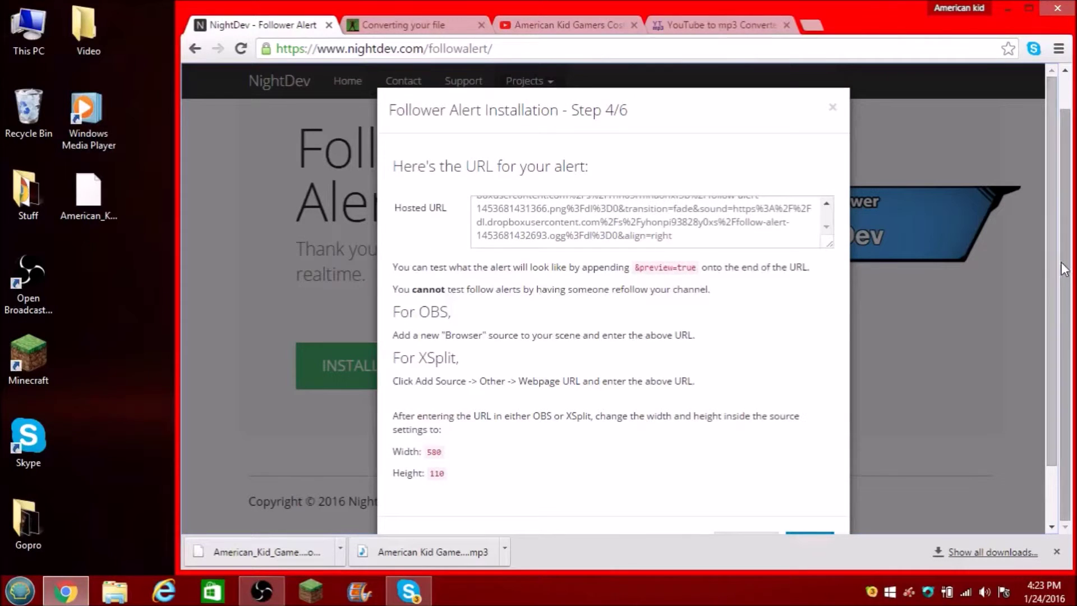
pyautogui.scroll(-1, 1051, 275)
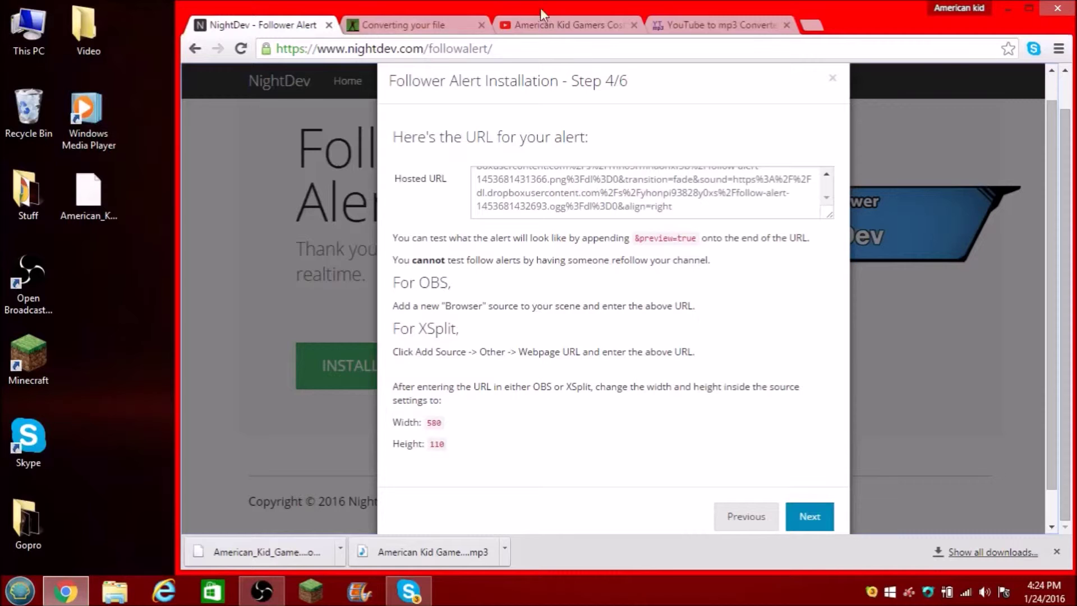
pyautogui.click(1007, 8)
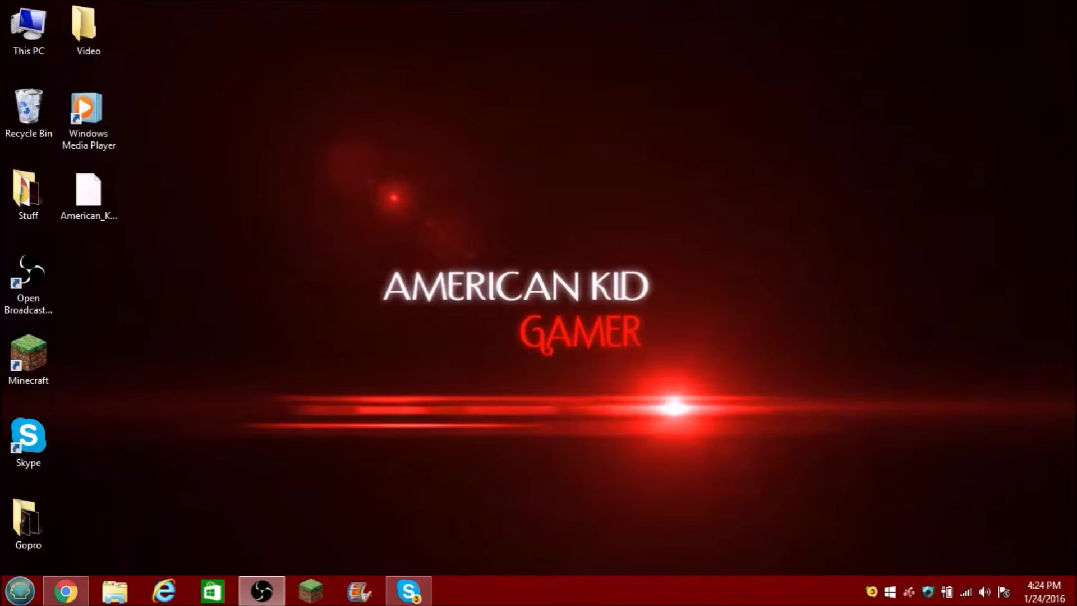
# Bring OBS back and shrink its window toward the upper right of the screen.
pyautogui.hotkey('alt', 'Tab')
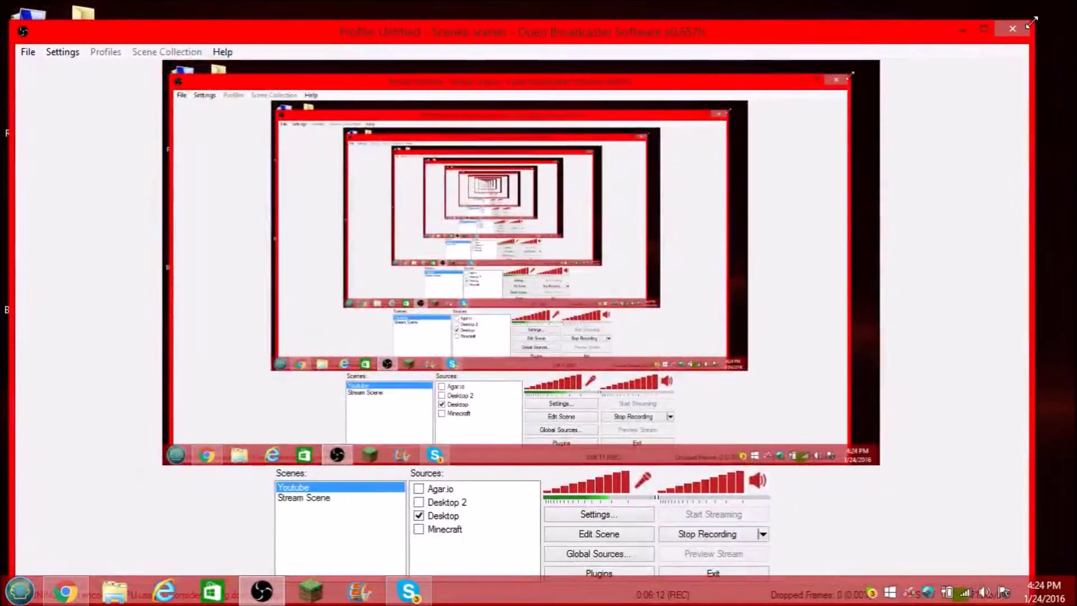
pyautogui.moveTo(1032, 22); pyautogui.dragTo(870, 113)
pyautogui.moveTo(745, 120); pyautogui.dragTo(827, 45)
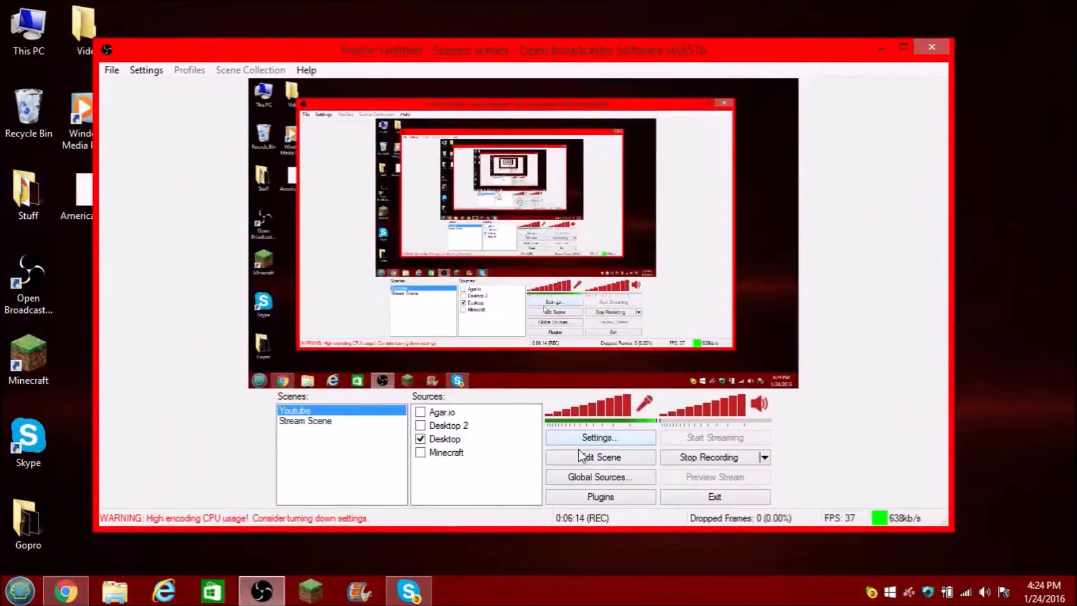
# Add a CLR Browser source named 'Follower Alert' to the Stream Scene.
pyautogui.rightClick(492, 479)
pyautogui.click(295, 420)
pyautogui.rightClick(475, 471)
pyautogui.moveTo(508, 481)
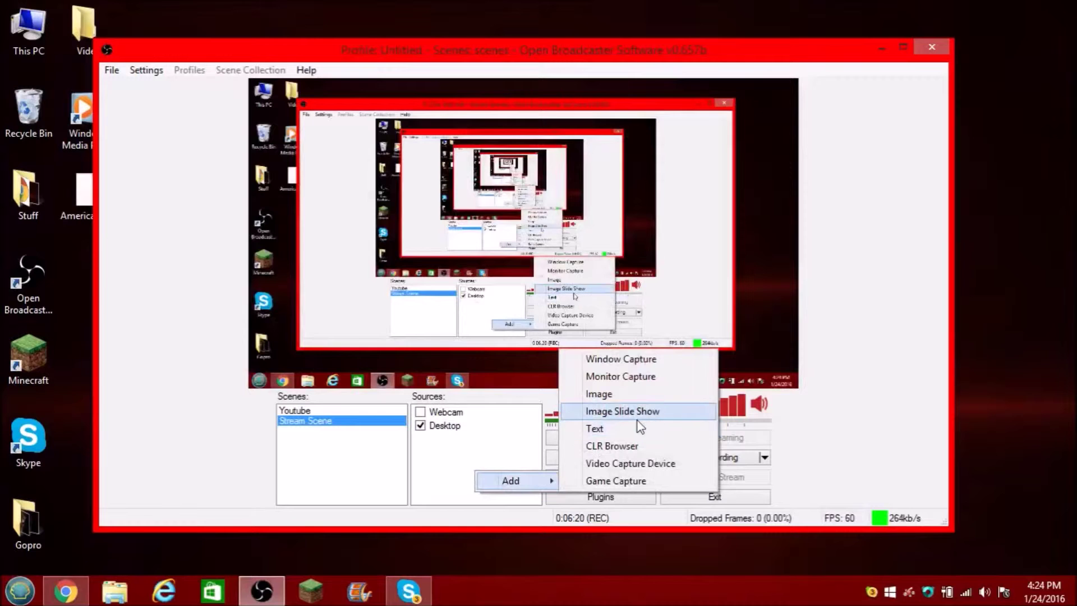
pyautogui.click(612, 446)
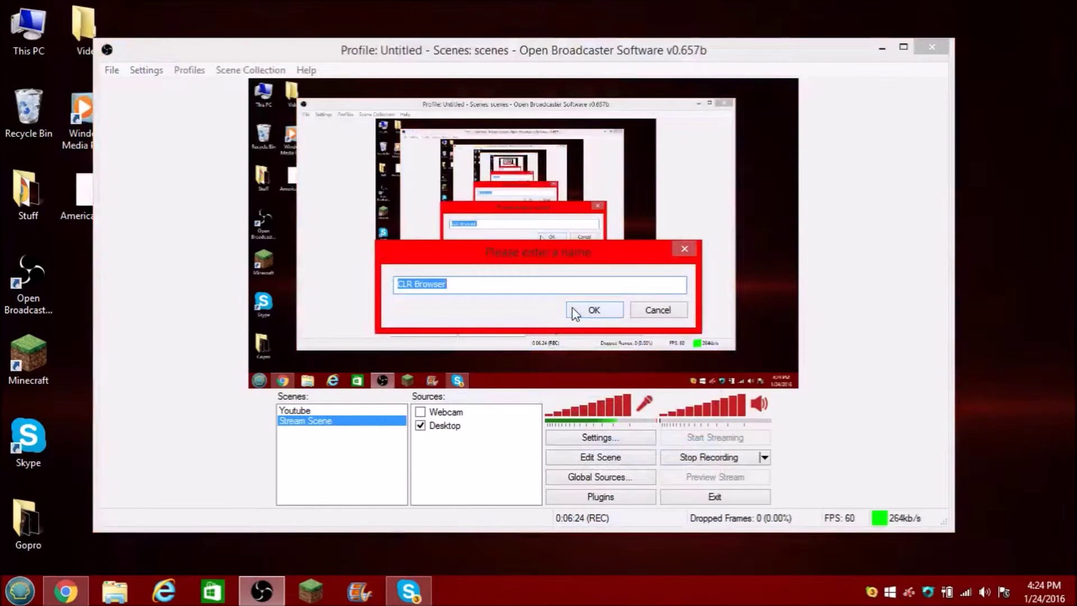
pyautogui.write('Foll')
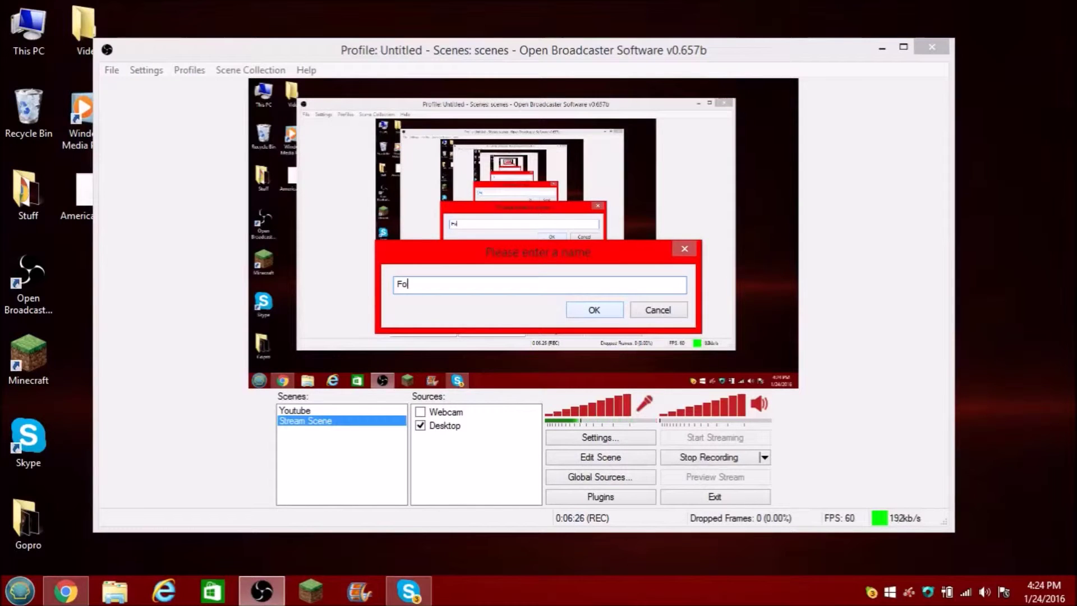
pyautogui.write('ower')
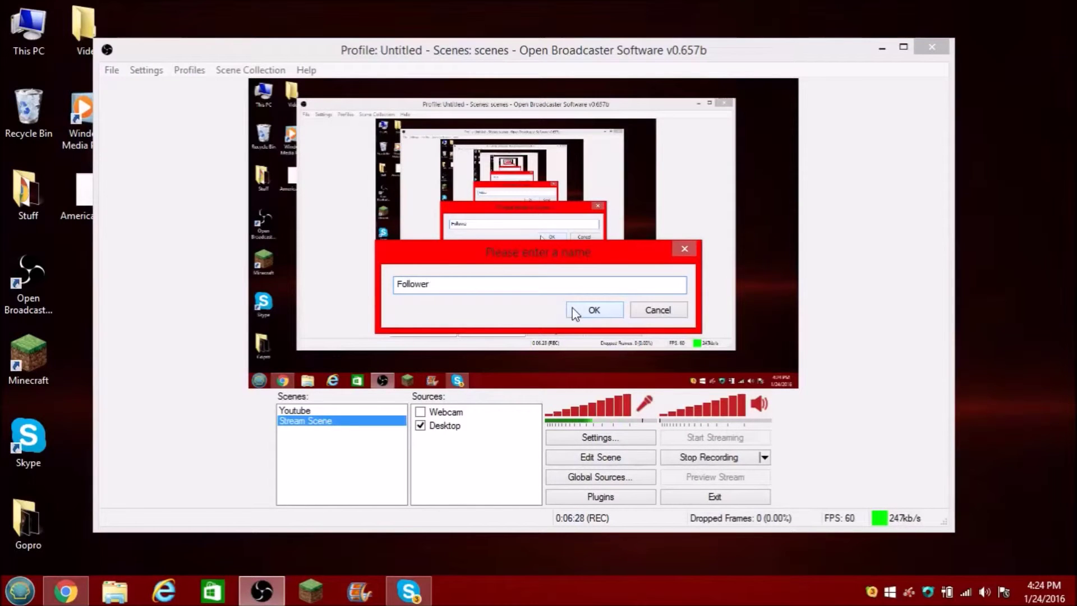
pyautogui.write(' Alert')
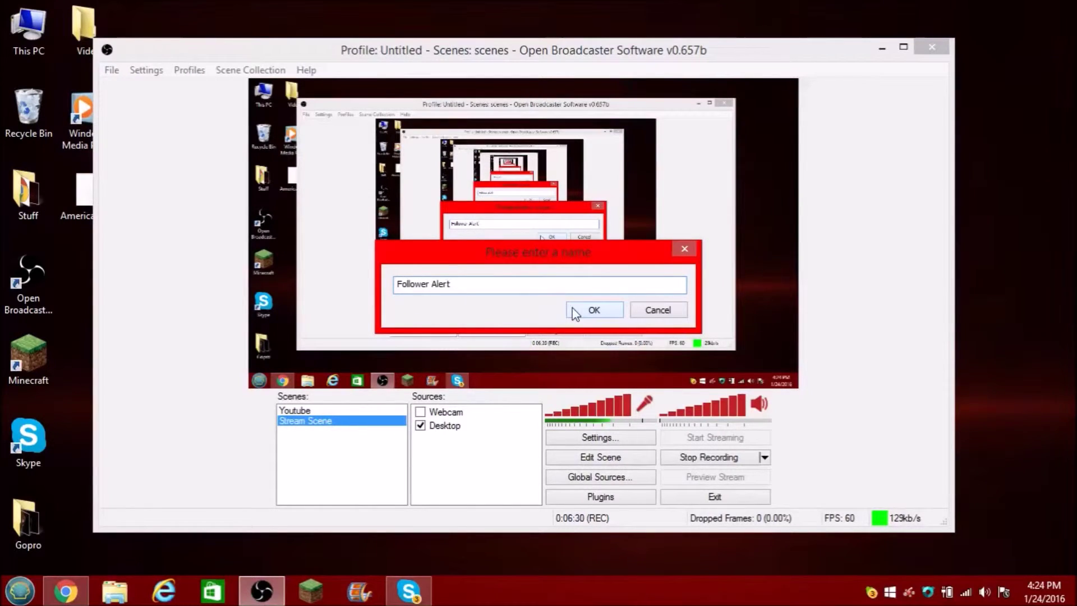
pyautogui.click(594, 310)
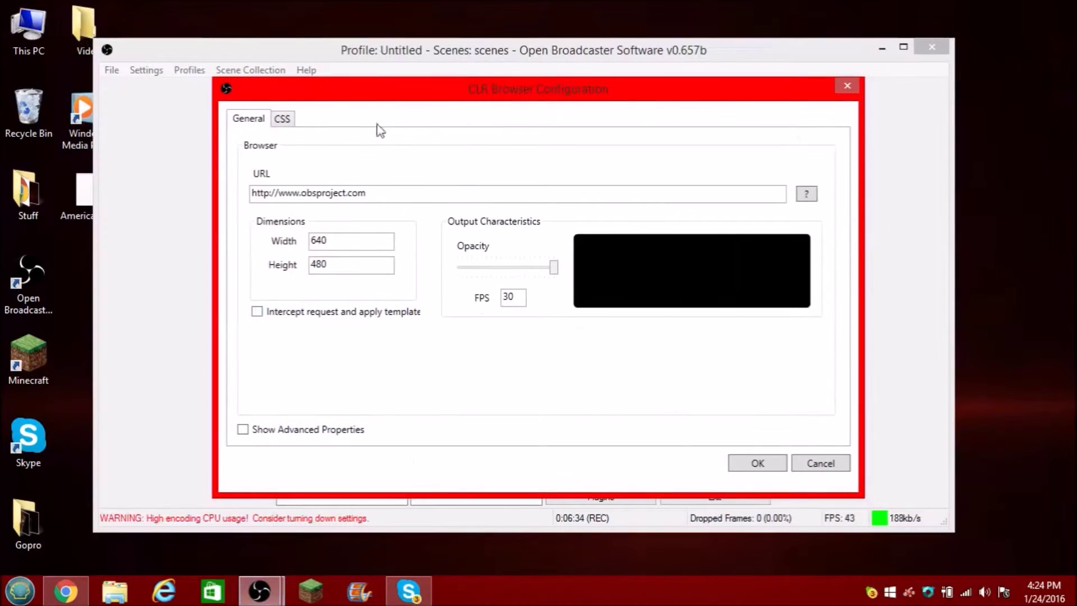
# Replace the default URL with the NightDev hosted alert URL.
pyautogui.tripleClick(385, 193)
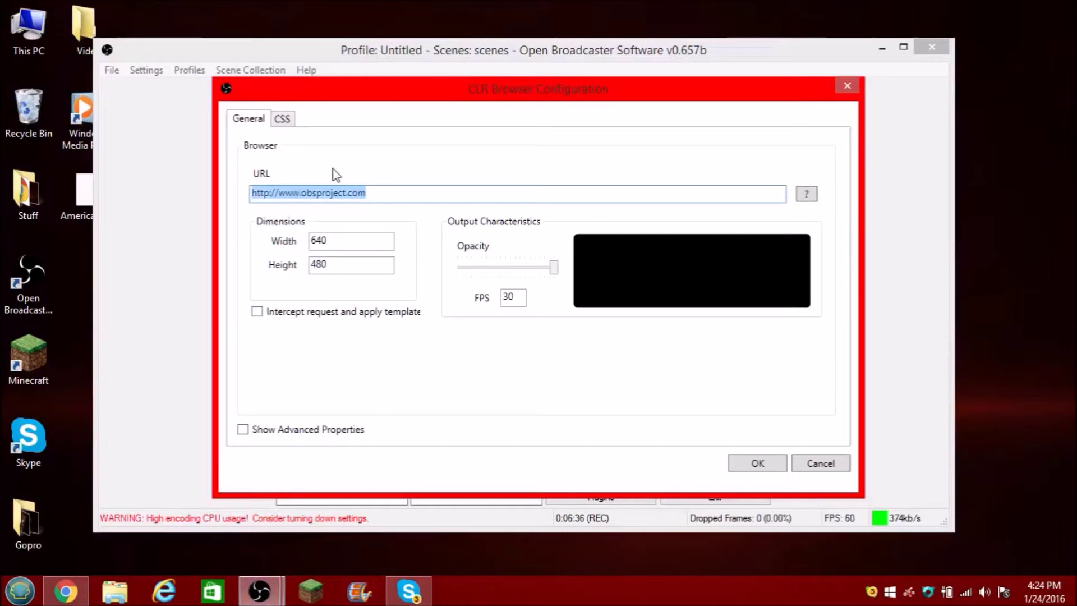
pyautogui.click(87, 597)
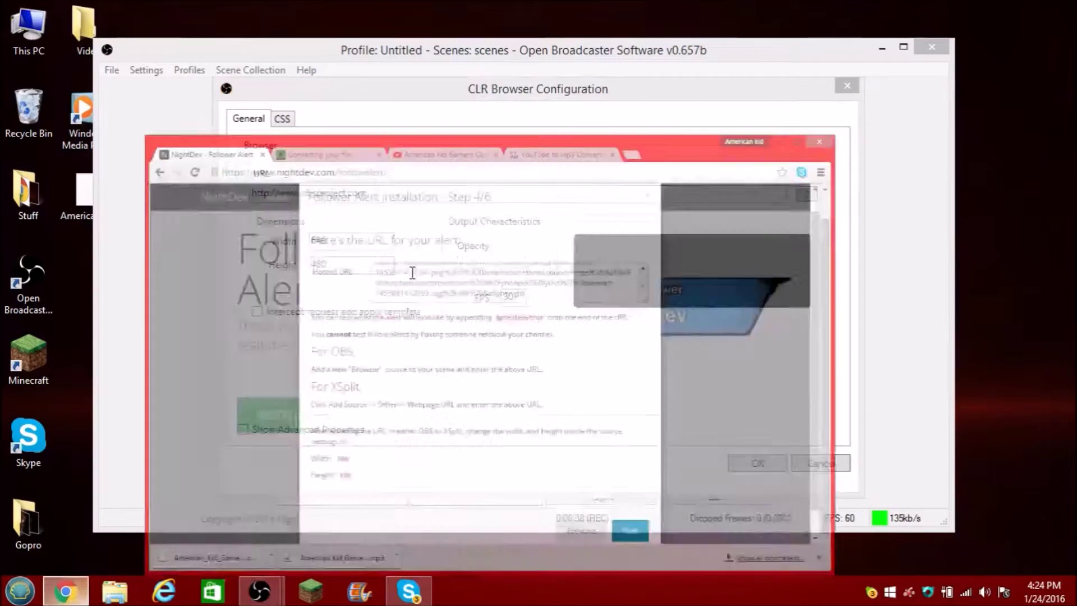
pyautogui.click(688, 211)
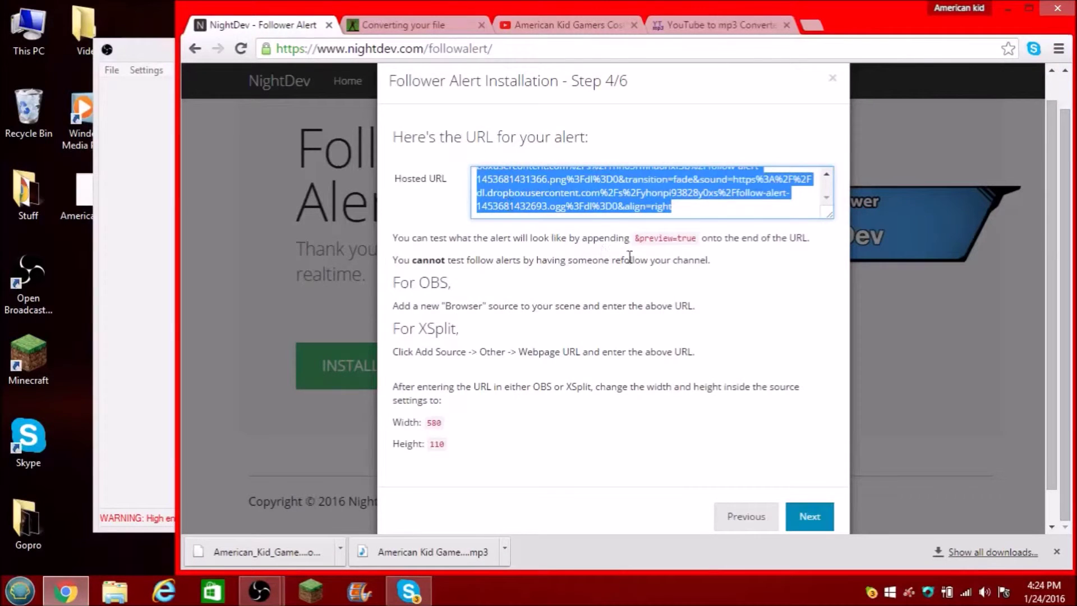
pyautogui.scroll(4, 677, 199)
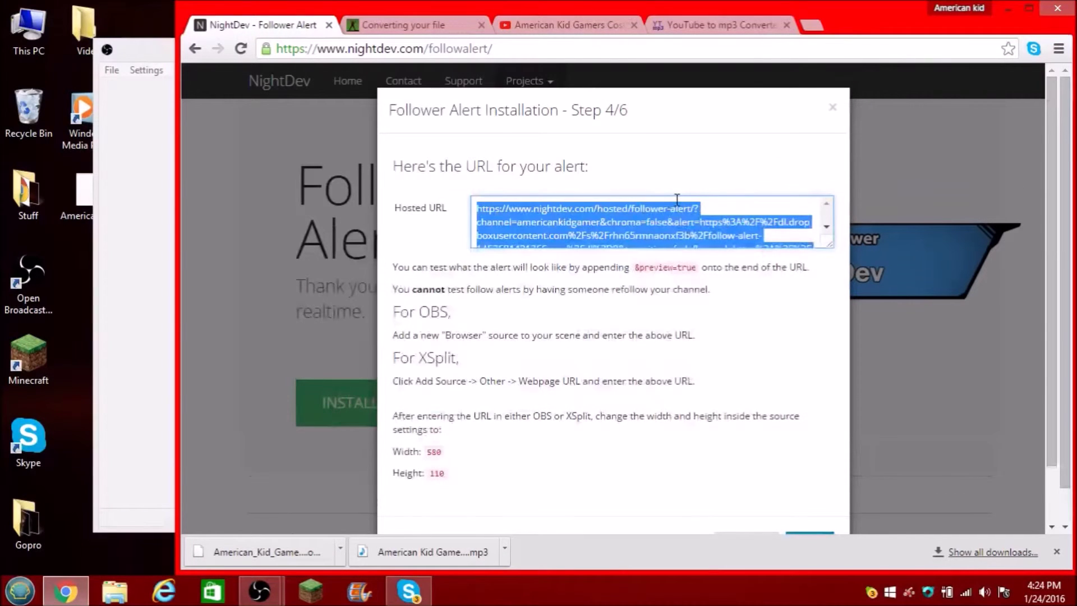
pyautogui.click(1006, 8)
pyautogui.hotkey('ctrl', 'v')
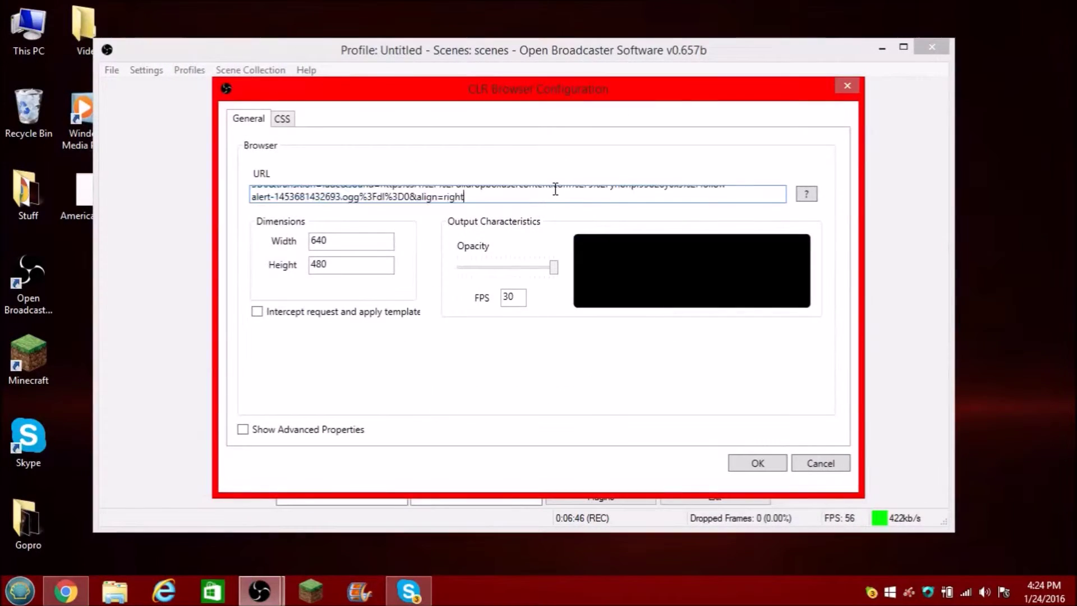
# Append '&preview=true' to the end of the alert URL.
pyautogui.scroll(3, 732, 202)
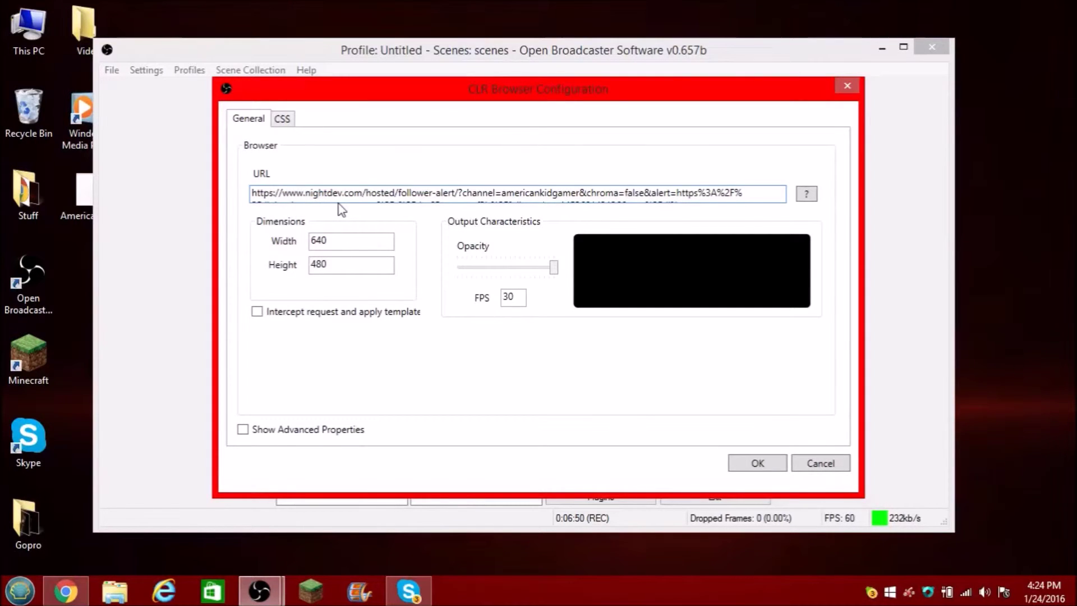
pyautogui.scroll(-1, 346, 197)
pyautogui.scroll(1, 395, 209)
pyautogui.scroll(-1, 438, 188)
pyautogui.click(65, 591)
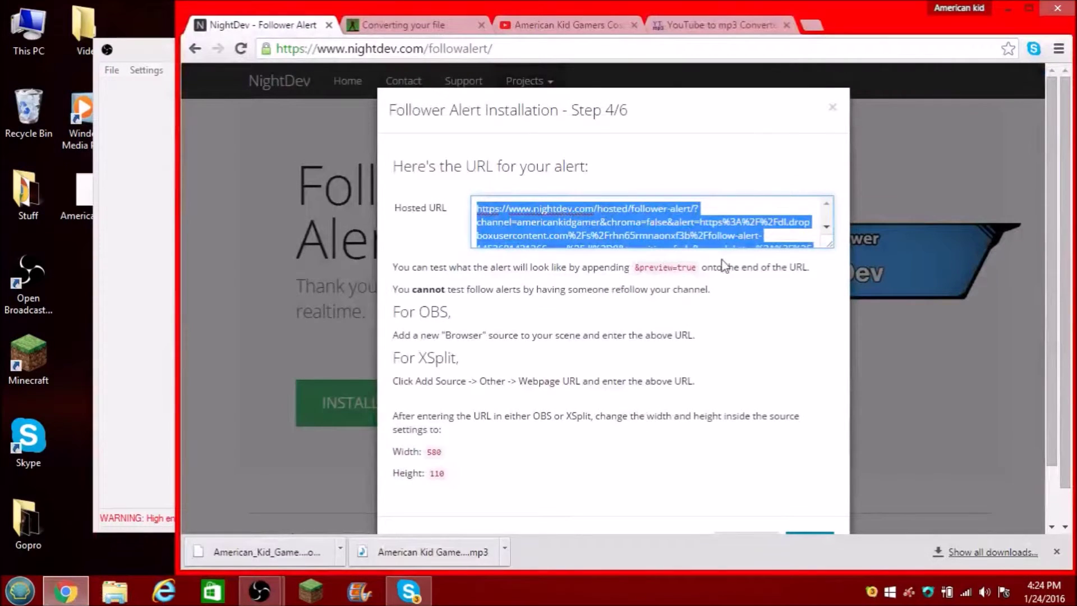
pyautogui.moveTo(696, 268); pyautogui.dragTo(634, 268)
pyautogui.hotkey('ctrl', 'c')
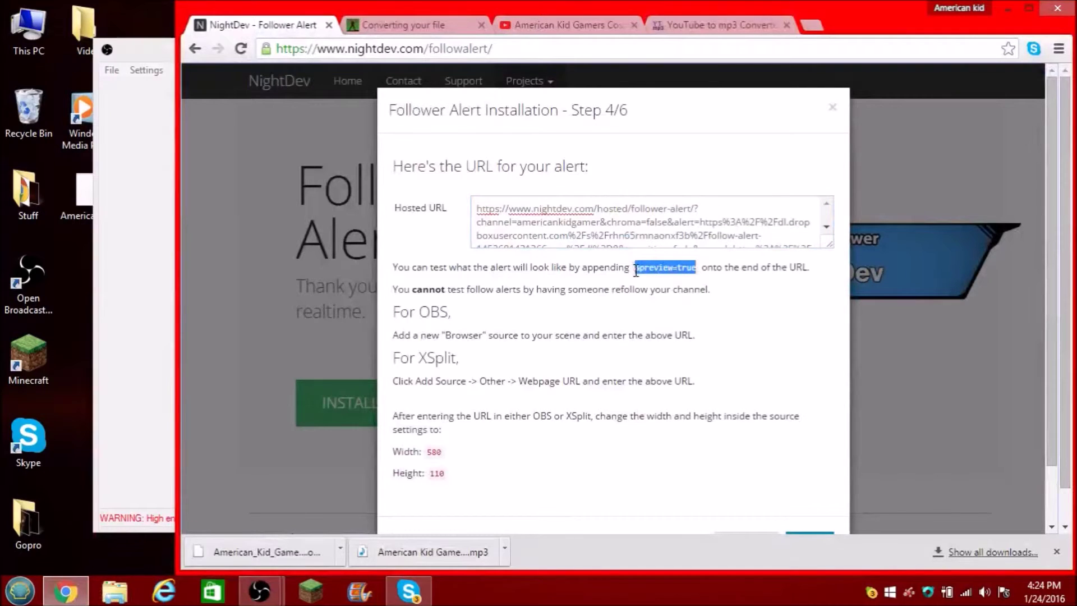
pyautogui.click(118, 288)
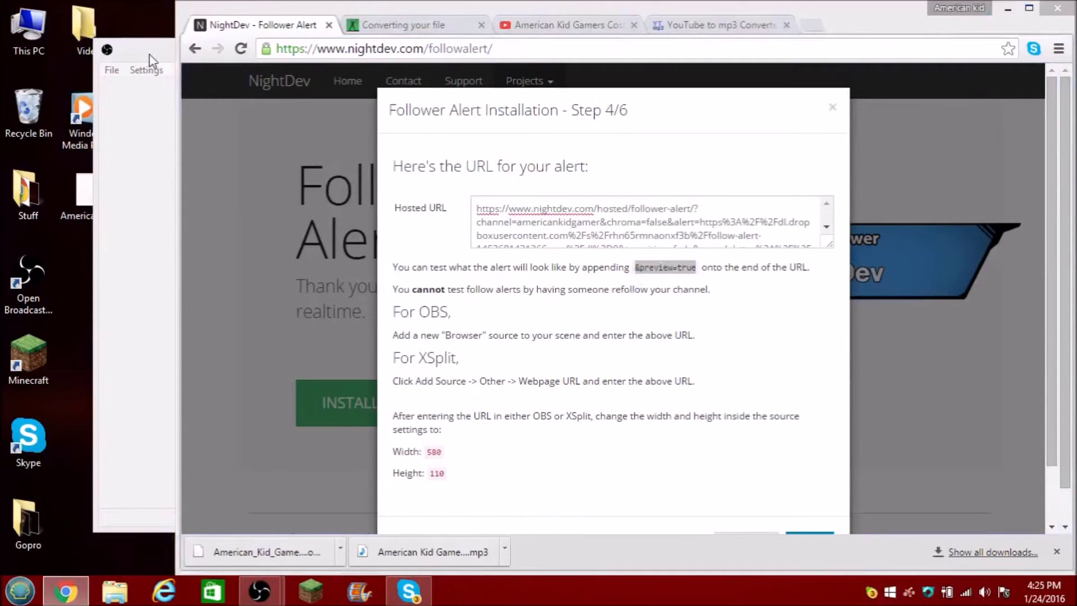
pyautogui.click(1008, 9)
pyautogui.click(476, 197)
pyautogui.hotkey('ctrl', 'v')
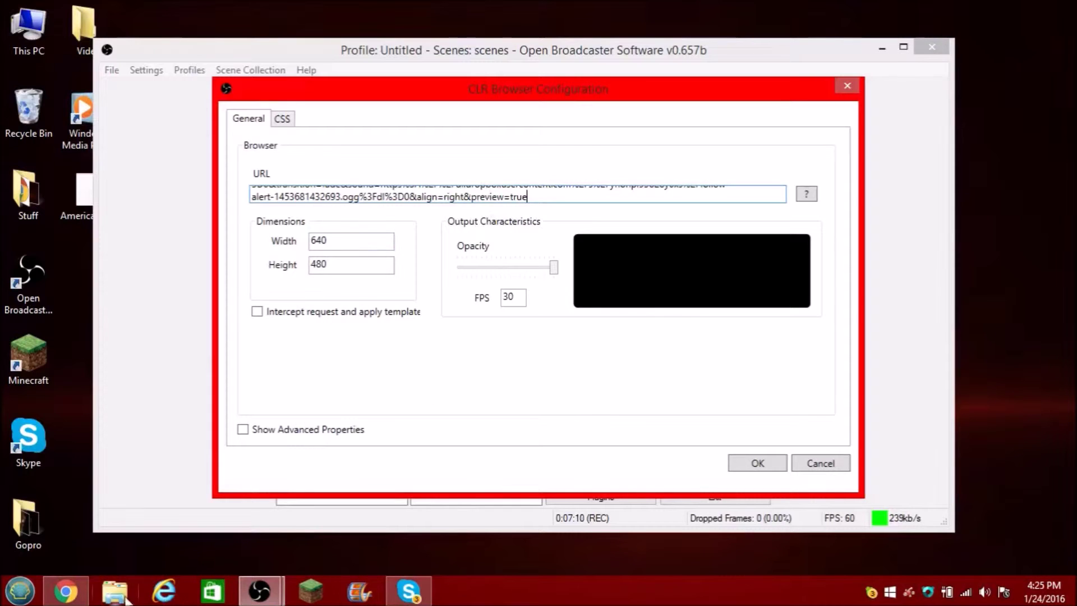
# Set the browser source width to 580 and height to 110, and confirm.
pyautogui.click(66, 591)
pyautogui.moveTo(456, 442); pyautogui.dragTo(438, 473)
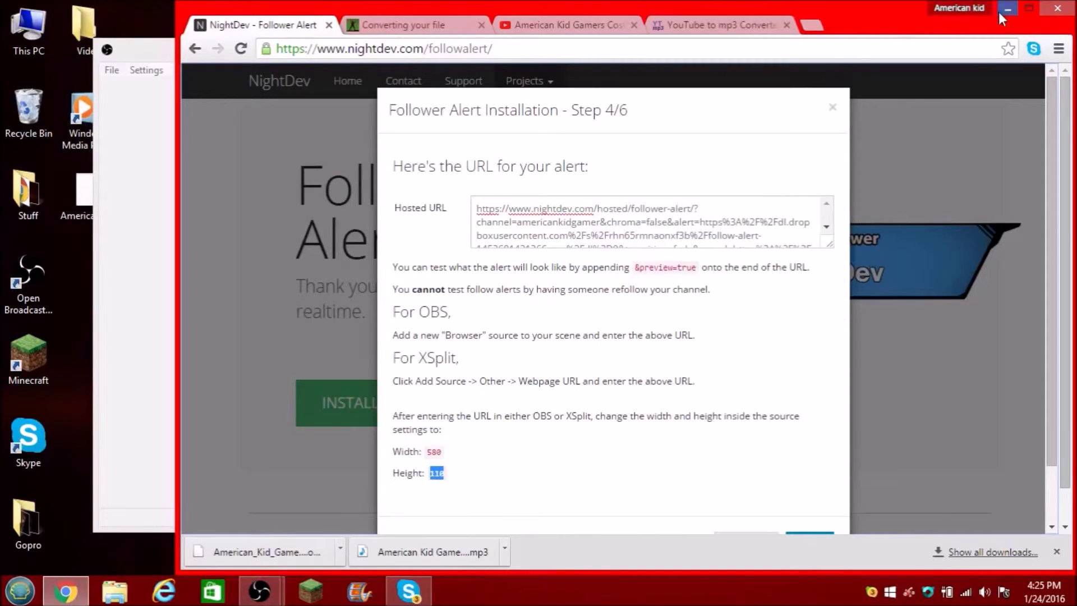
pyautogui.click(1008, 9)
pyautogui.moveTo(387, 241); pyautogui.dragTo(125, 240)
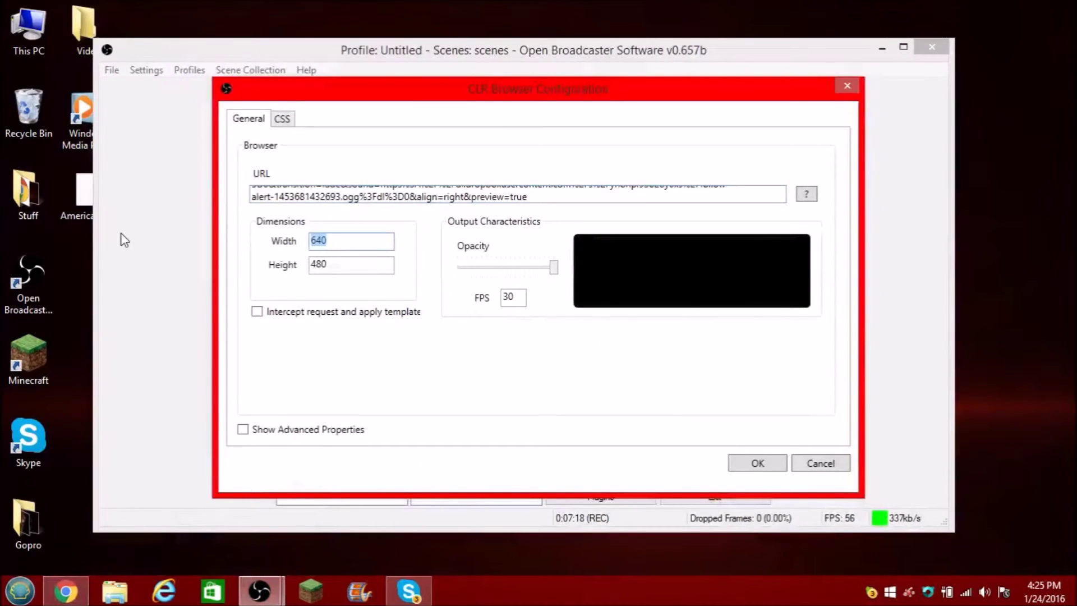
pyautogui.write('580')
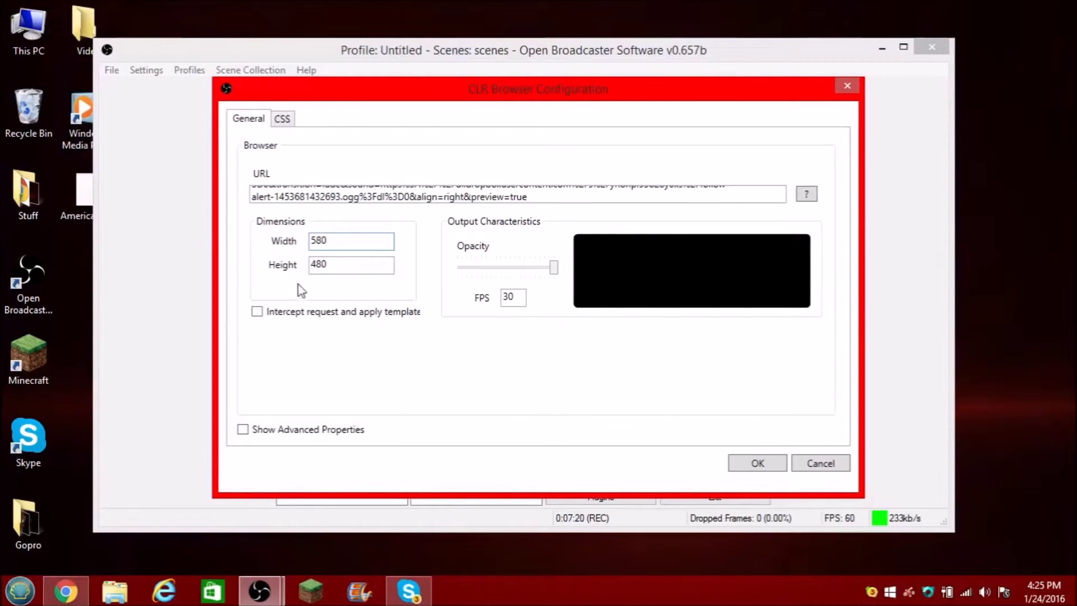
pyautogui.moveTo(342, 265); pyautogui.dragTo(261, 283)
pyautogui.write('110')
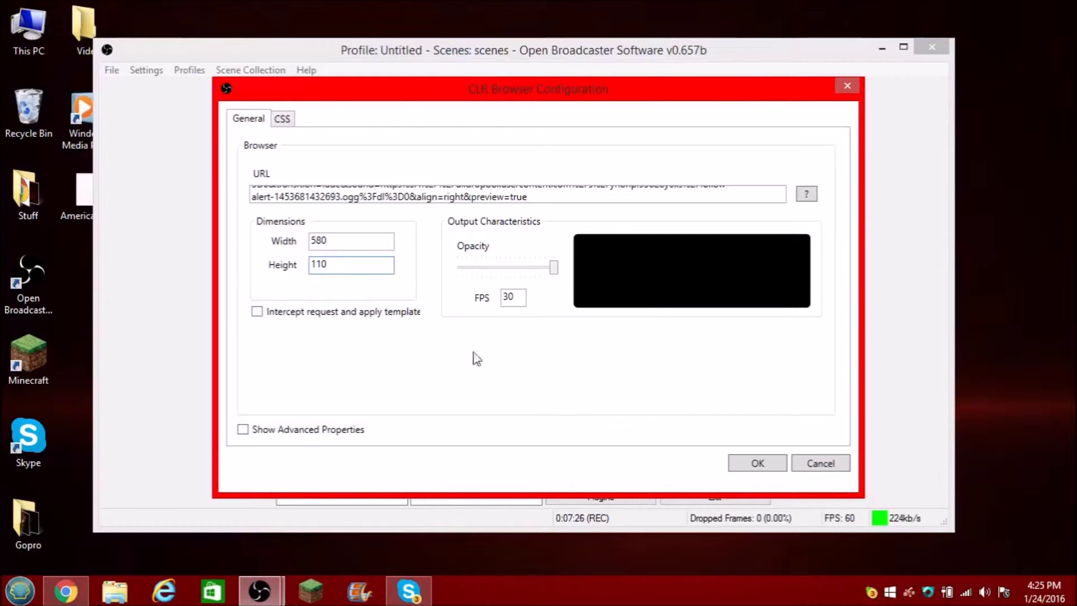
pyautogui.click(755, 463)
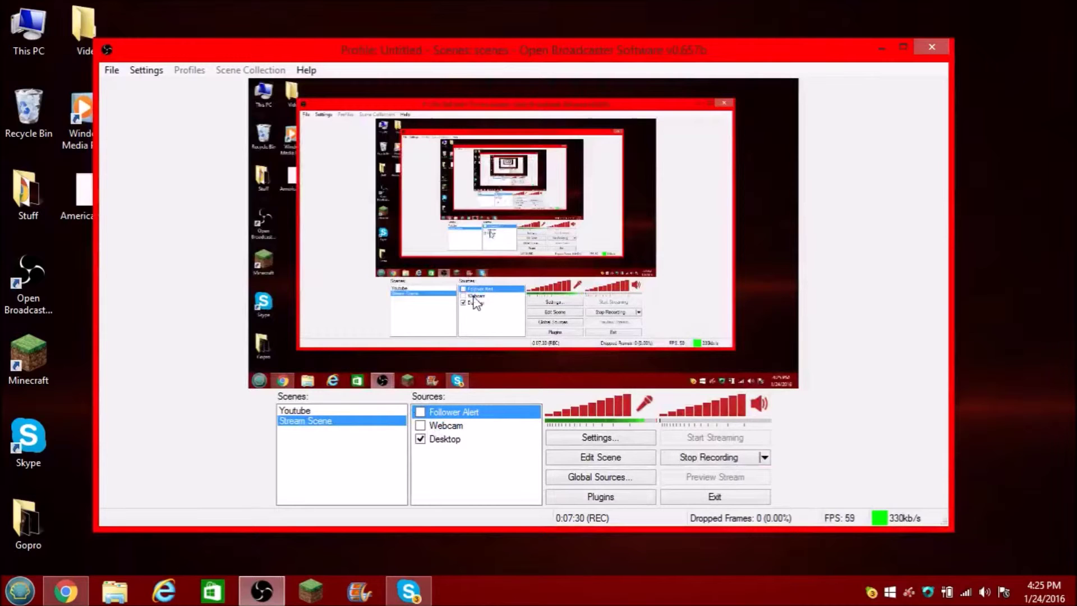
# With scene editing on, drag the Follower Alert box to the preview's top-left corner.
pyautogui.click(590, 465)
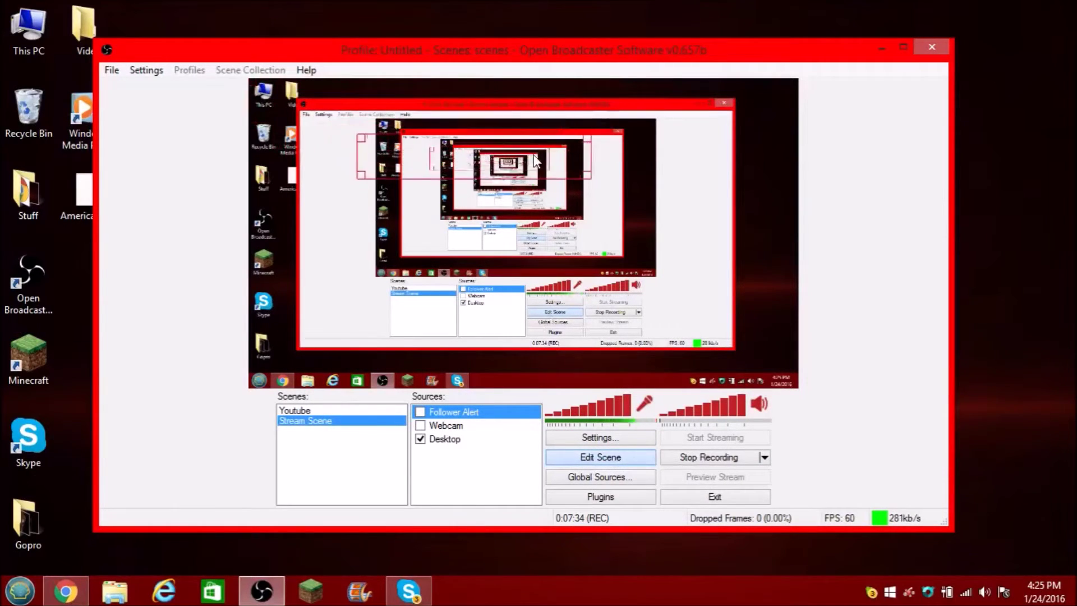
pyautogui.click(903, 47)
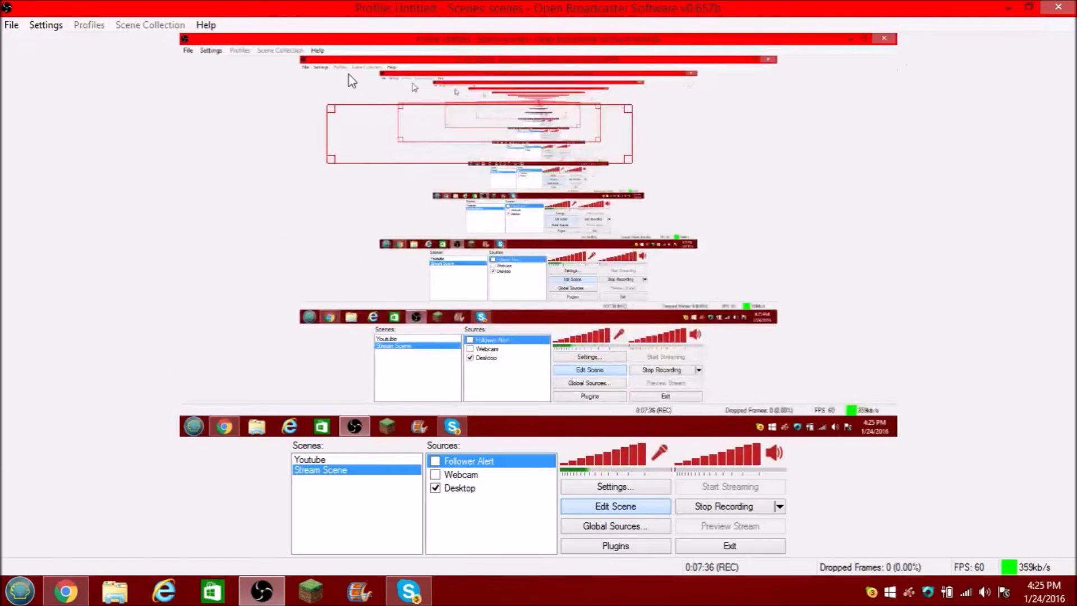
pyautogui.moveTo(428, 199); pyautogui.dragTo(250, 72)
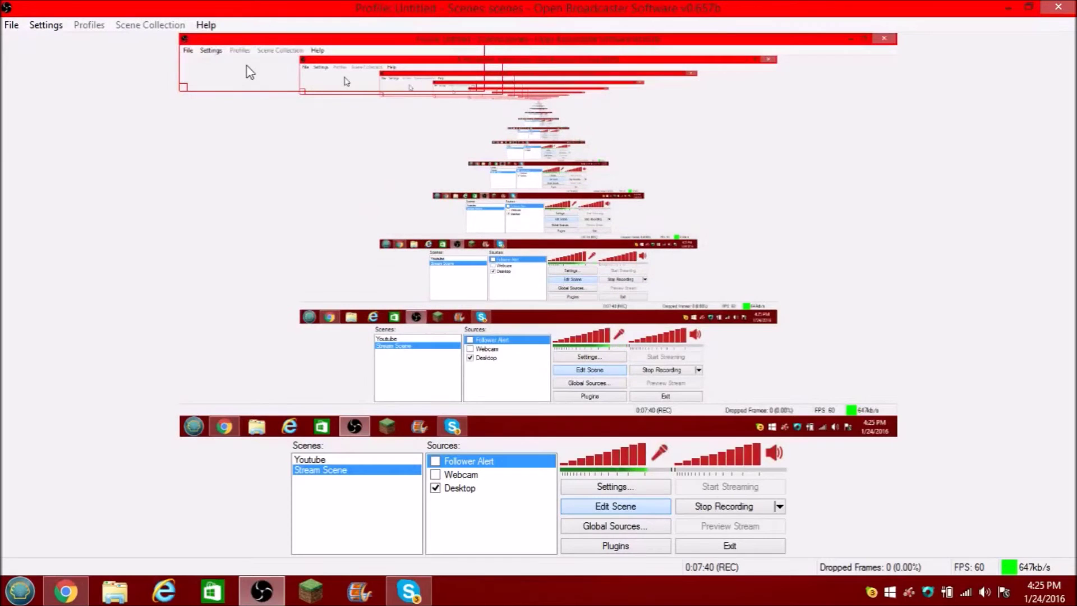
pyautogui.moveTo(392, 8); pyautogui.dragTo(578, 49)
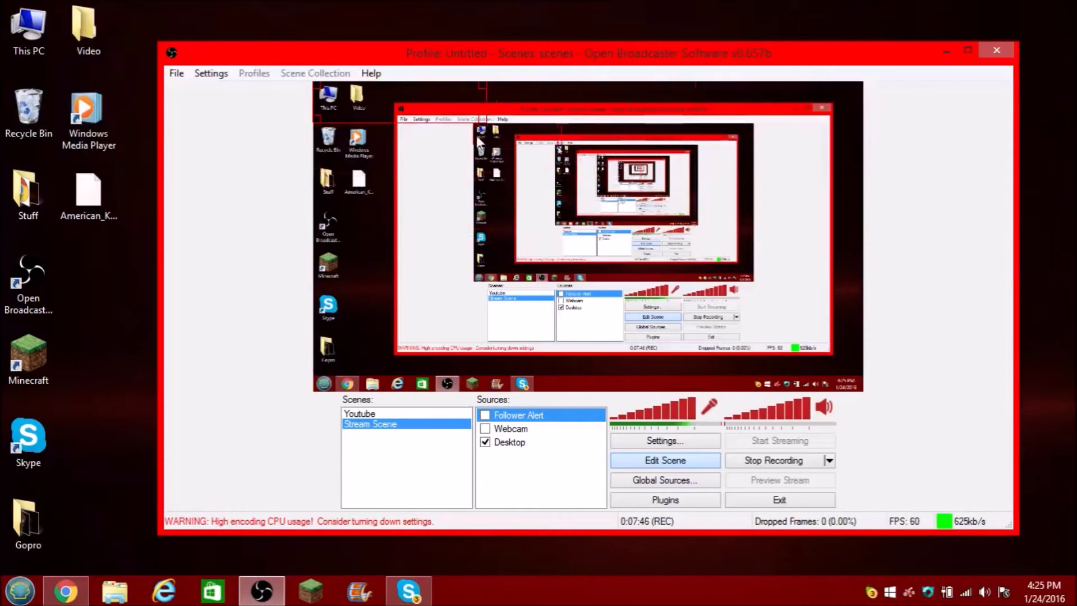
# Tick the Follower Alert checkbox so the test NEW FOLLOWER alert shows.
pyautogui.click(485, 415)
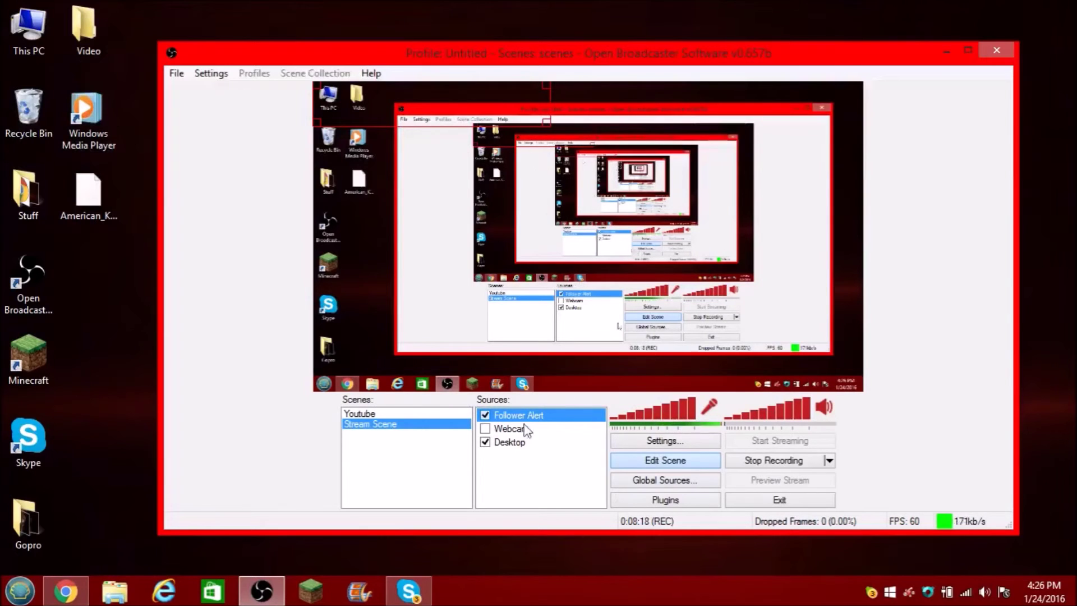
pyautogui.click(485, 416)
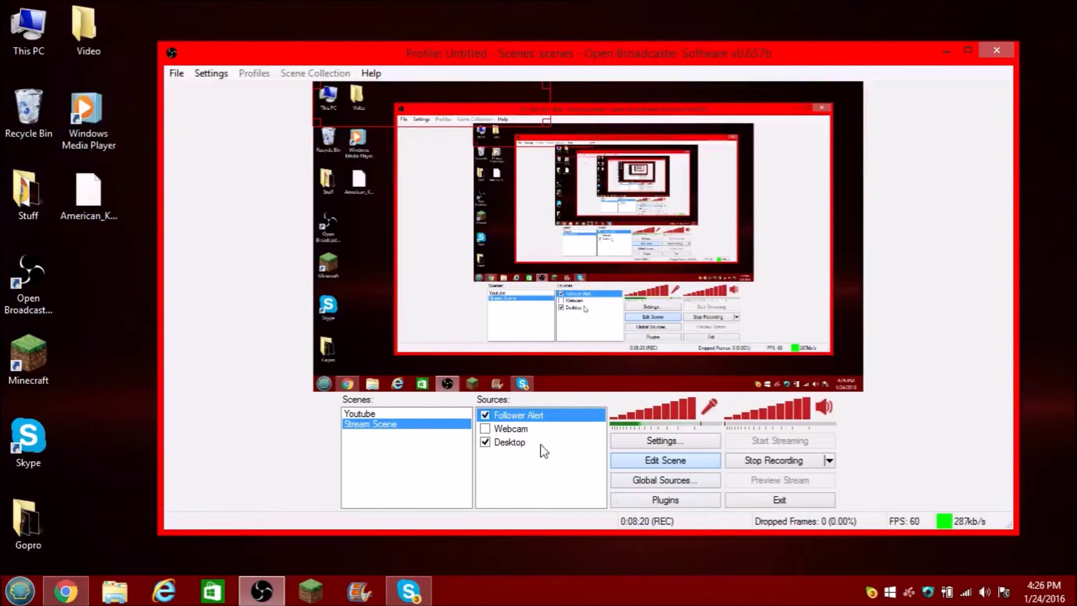